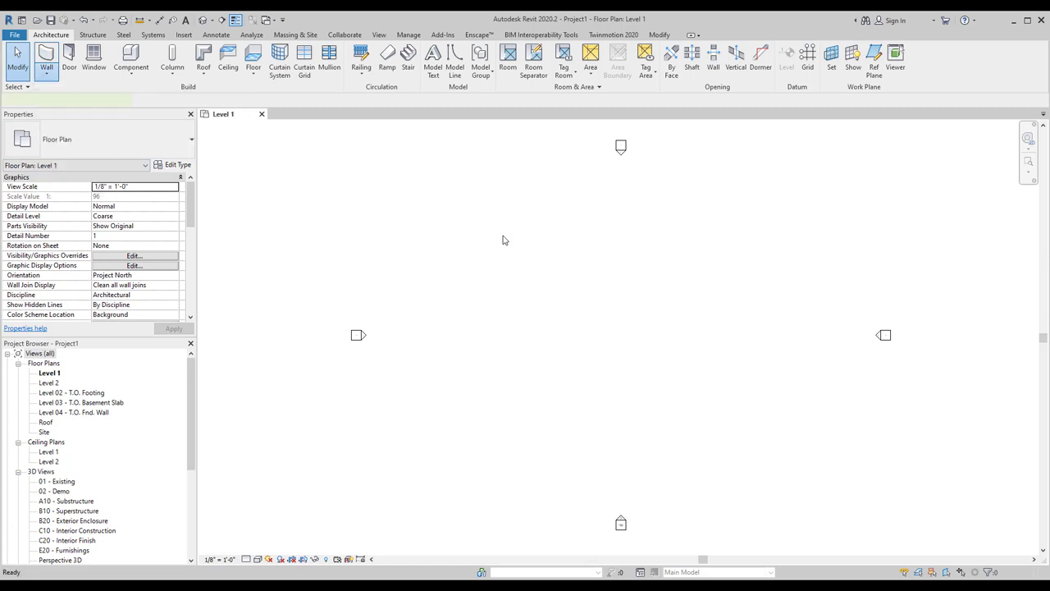
- Draw a Start-End-Radius arc wall on Level 1, sweeping about 115.40°
{"action": "left_click", "coordinate": [440, 61]}
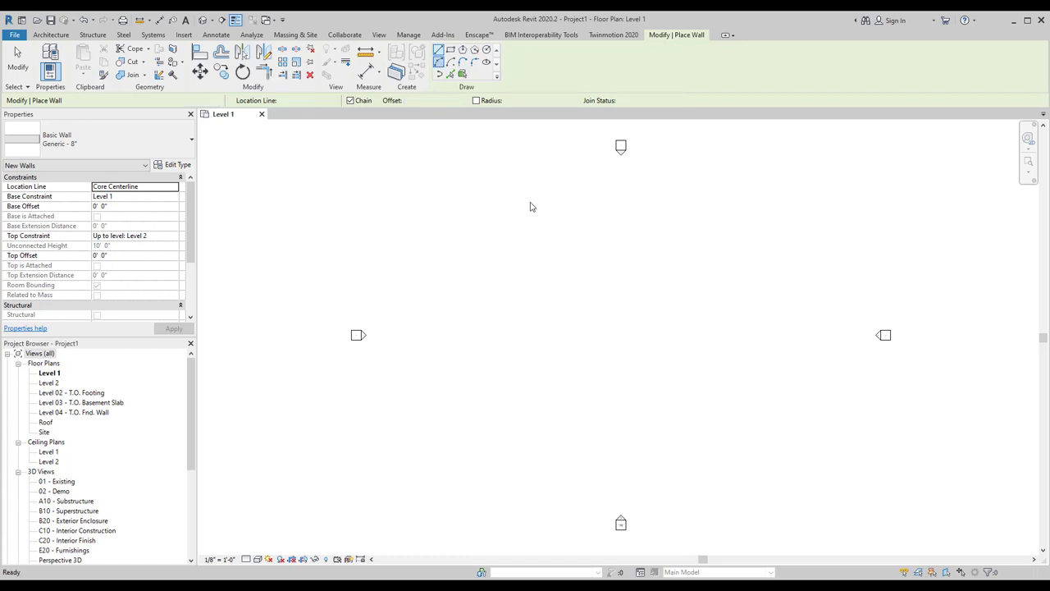
{"action": "left_click", "coordinate": [468, 311]}
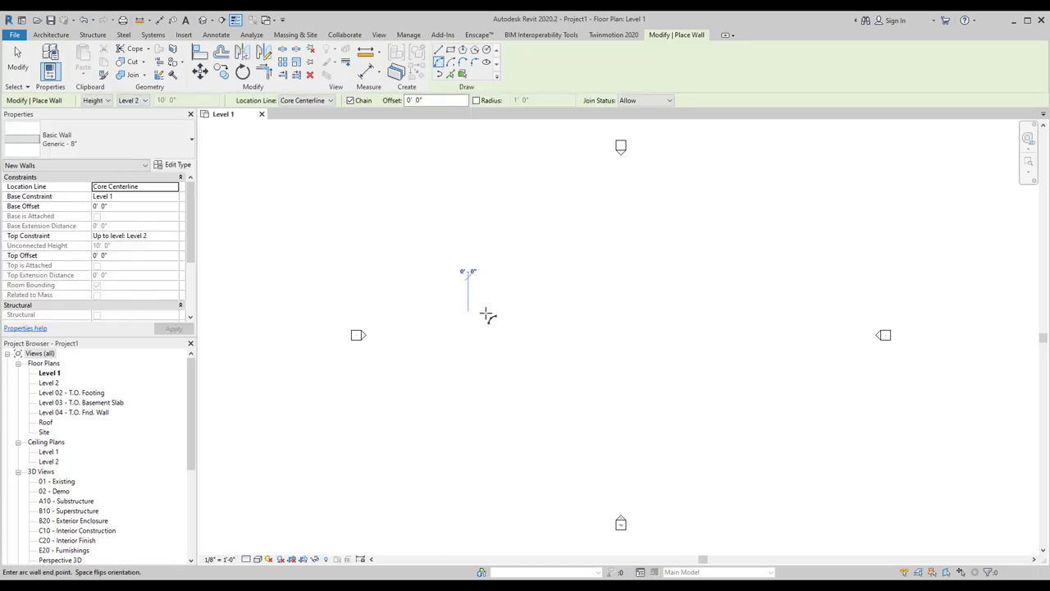
{"action": "left_click", "coordinate": [727, 311]}
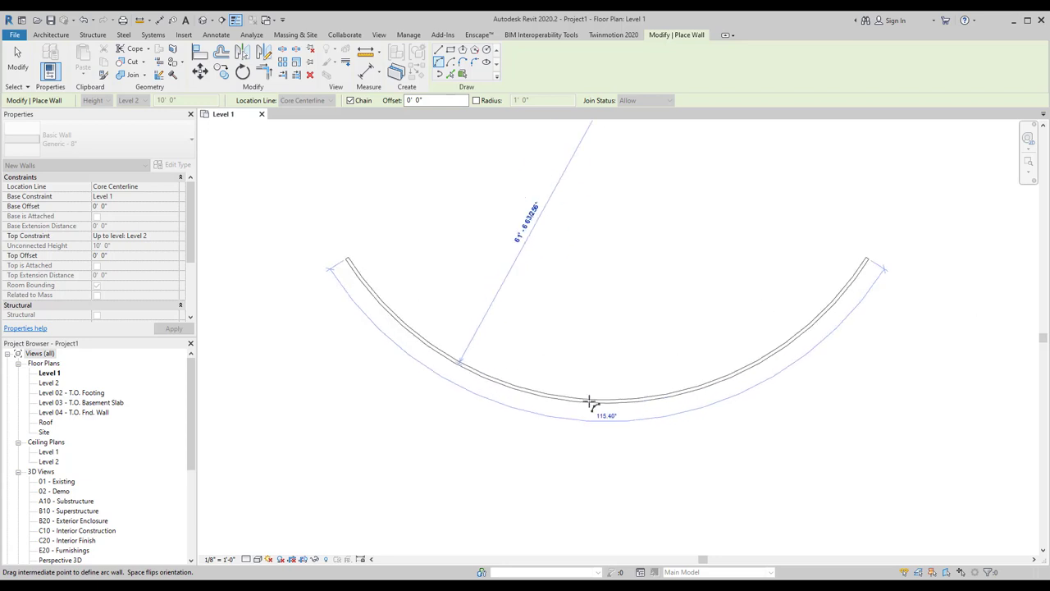
{"action": "left_click", "coordinate": [591, 401]}
{"action": "key", "text": "Escape"}
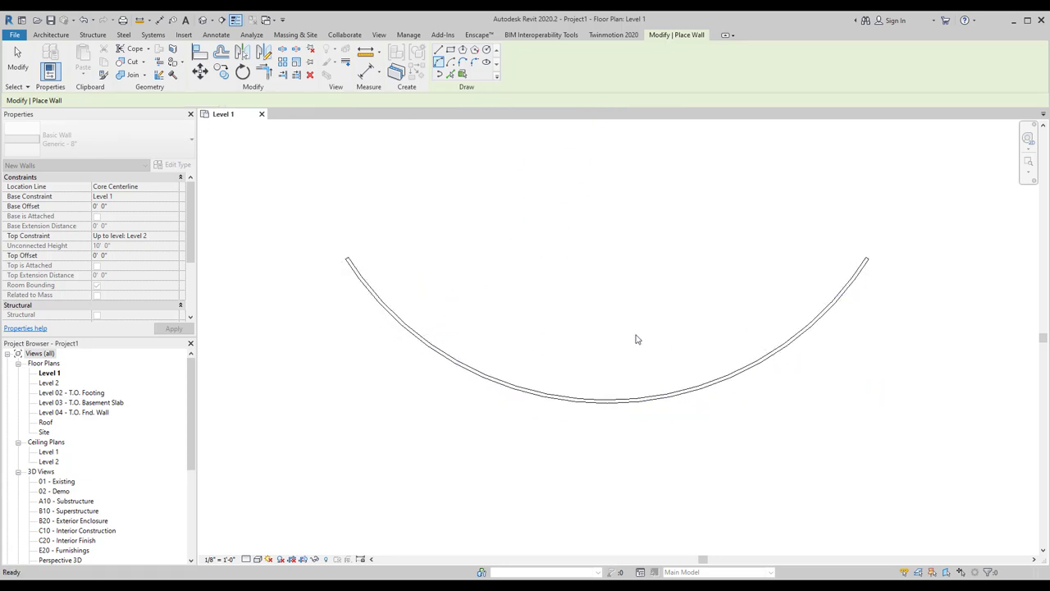
{"action": "key", "text": "Escape"}
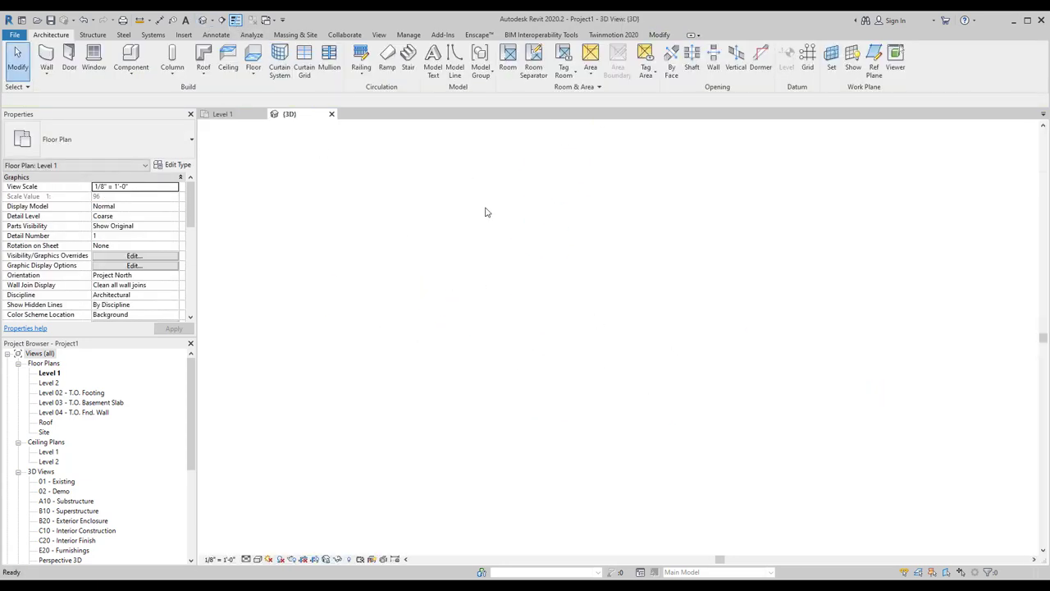
- In 3D, drag the curved wall's top up to a 12' 5 43/256" top offset
{"action": "middle_click_drag", "start_coordinate": [558, 405], "coordinate": [638, 368], "text": "shift"}
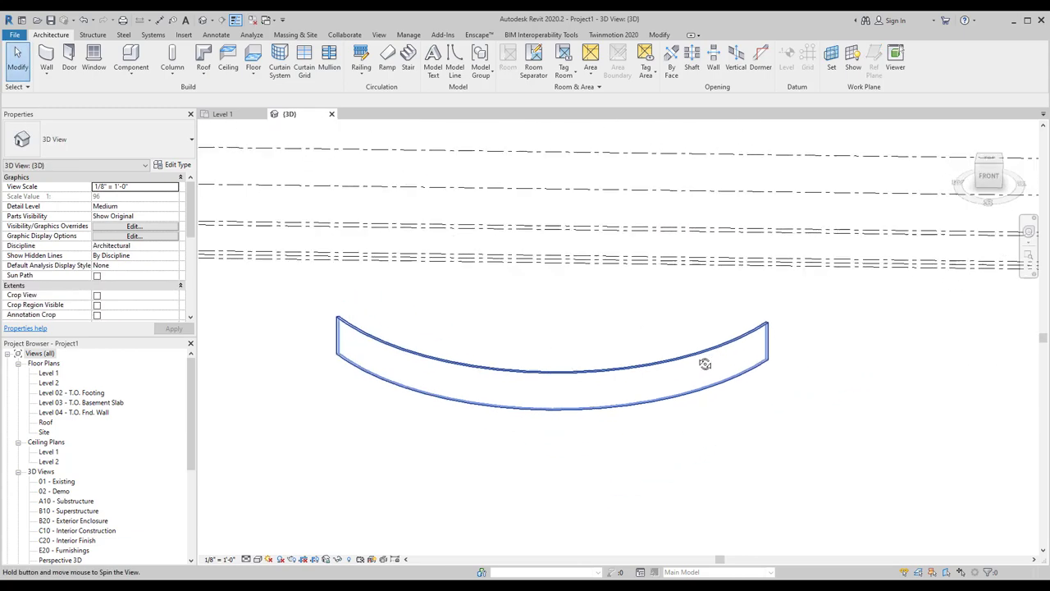
{"action": "left_click", "coordinate": [567, 367]}
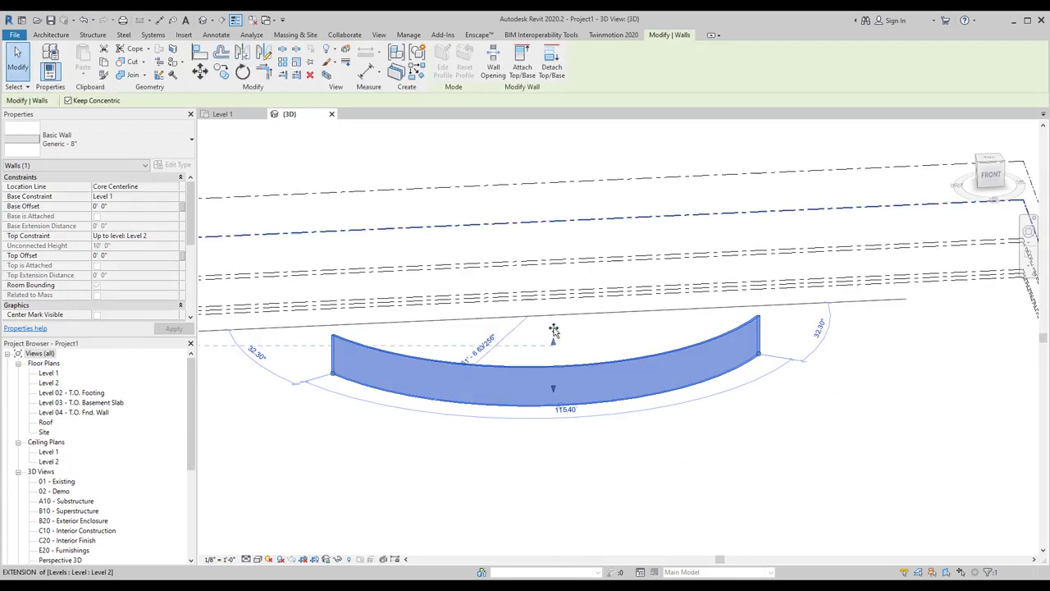
{"action": "left_click_drag", "start_coordinate": [553, 341], "coordinate": [555, 298]}
{"action": "scroll", "coordinate": [585, 361], "scroll_direction": "up", "scroll_amount": 3}
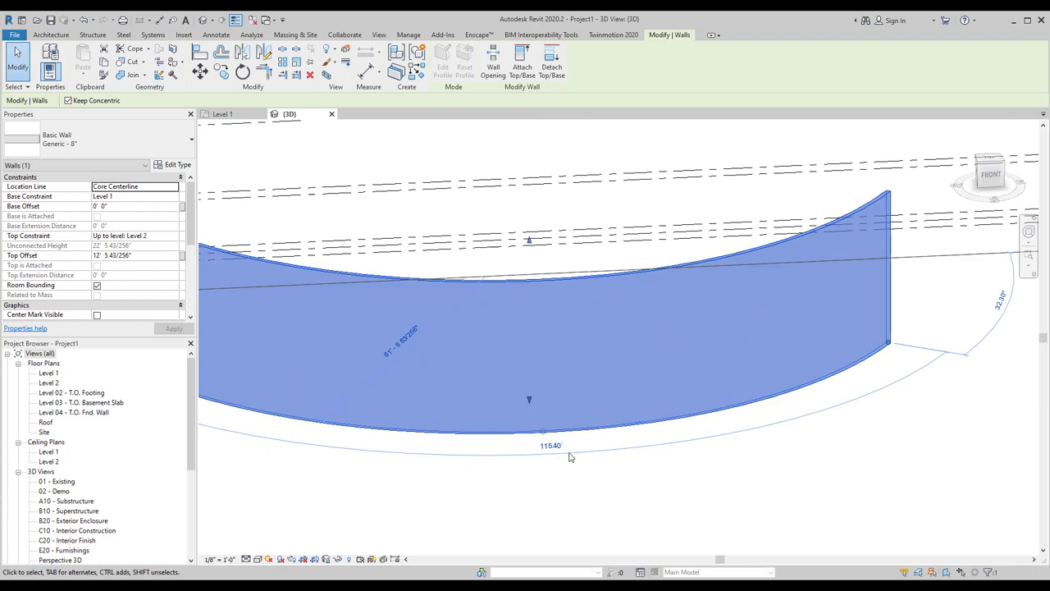
{"action": "middle_click_drag", "start_coordinate": [571, 455], "coordinate": [725, 495], "text": "shift"}
{"action": "key", "text": "Escape"}
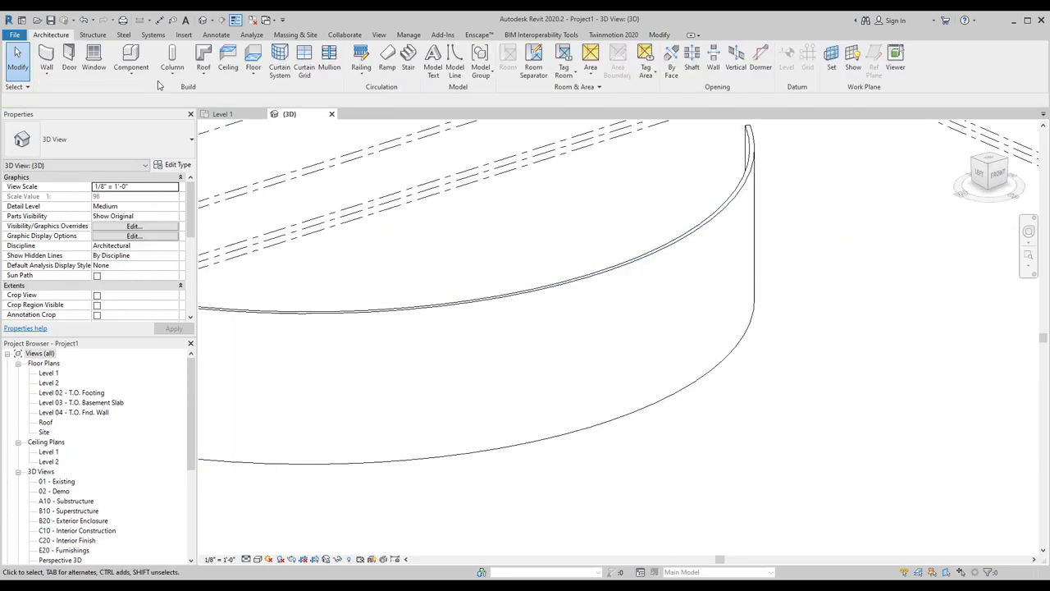
- Create a new Model In-Place component in the Walls category with its default name
{"action": "left_click", "coordinate": [131, 72]}
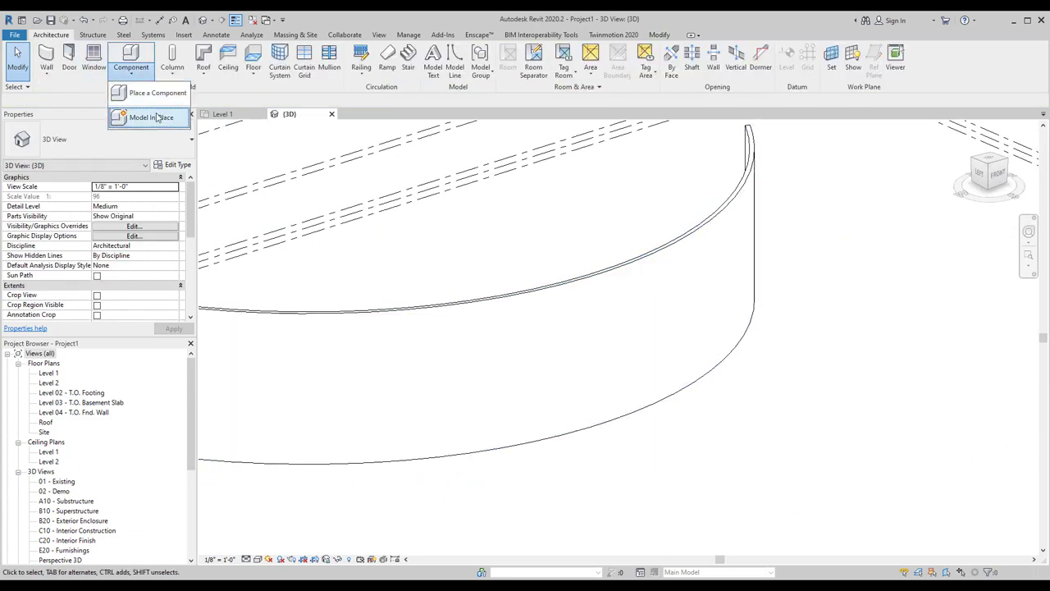
{"action": "left_click", "coordinate": [164, 119]}
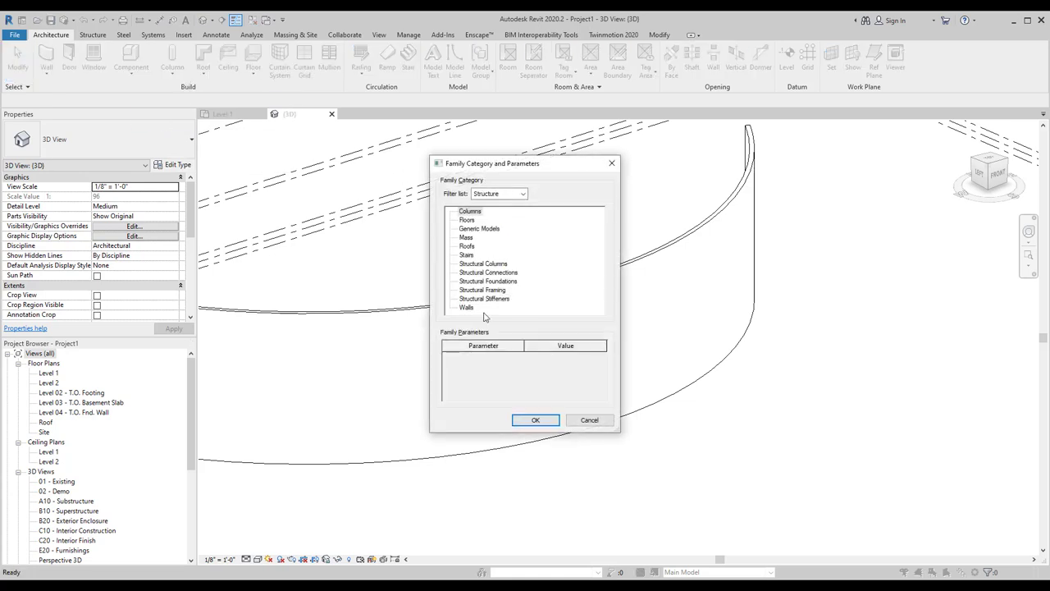
{"action": "left_click", "coordinate": [532, 420]}
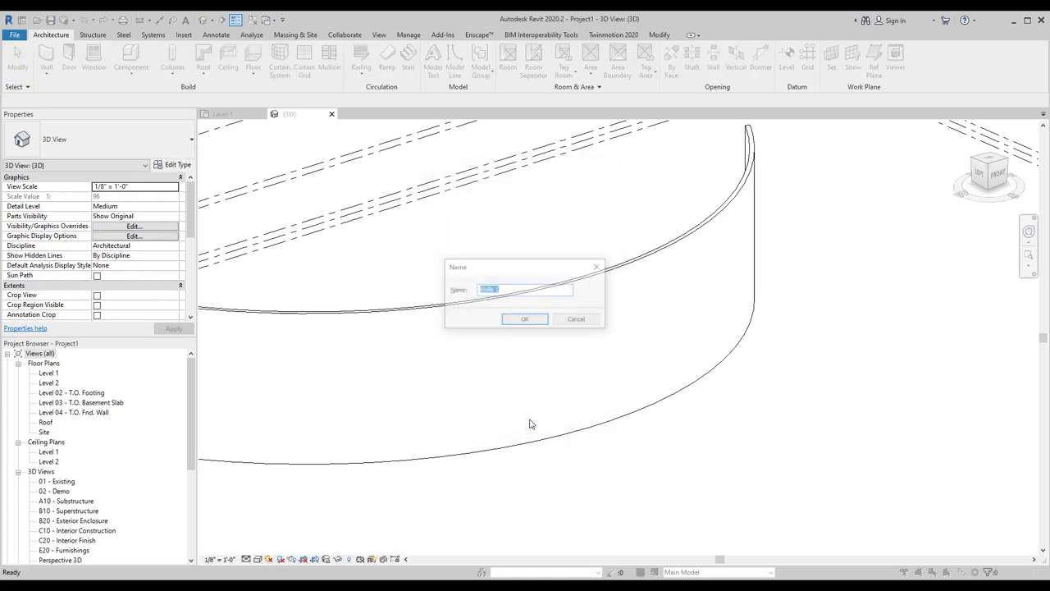
{"action": "left_click", "coordinate": [527, 319]}
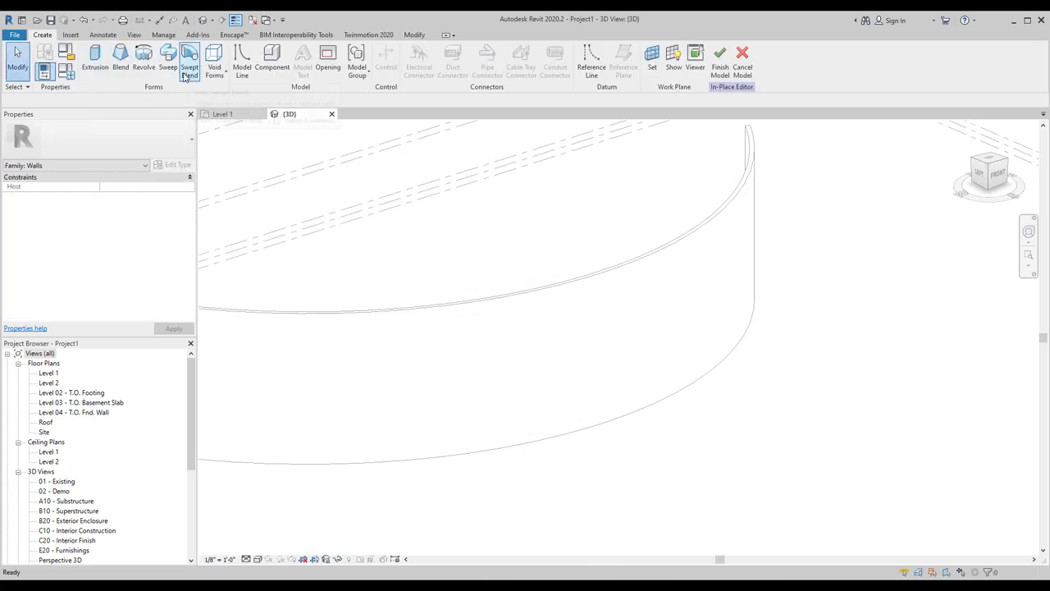
- Open the East elevation view of the wall
{"action": "middle_click_drag", "start_coordinate": [603, 221], "coordinate": [574, 276], "text": "shift"}
{"action": "scroll", "coordinate": [516, 301], "scroll_direction": "down", "scroll_amount": 3}
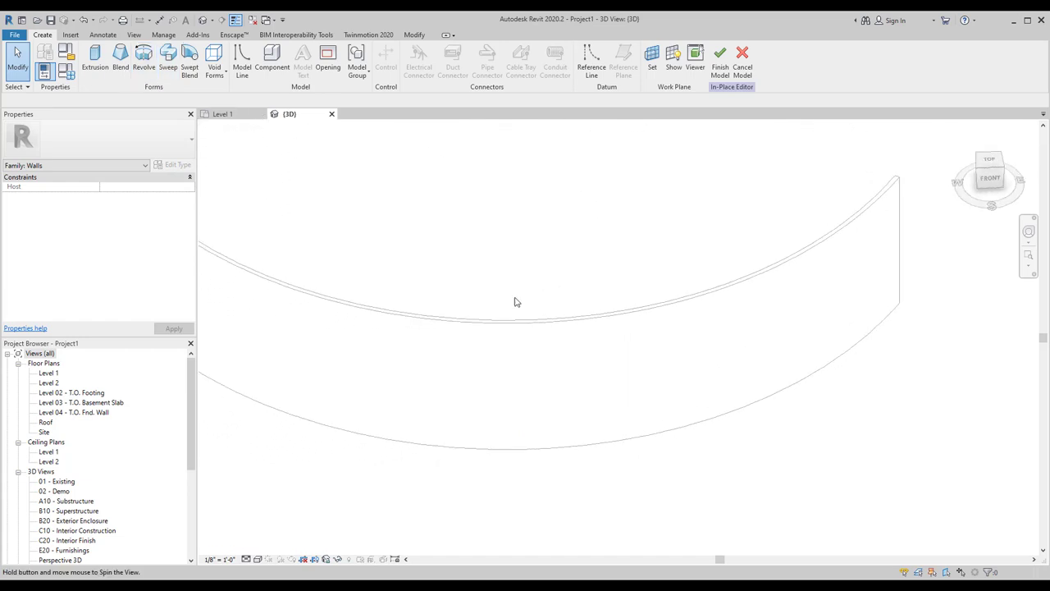
{"action": "scroll", "coordinate": [547, 314], "scroll_direction": "down", "scroll_amount": 3}
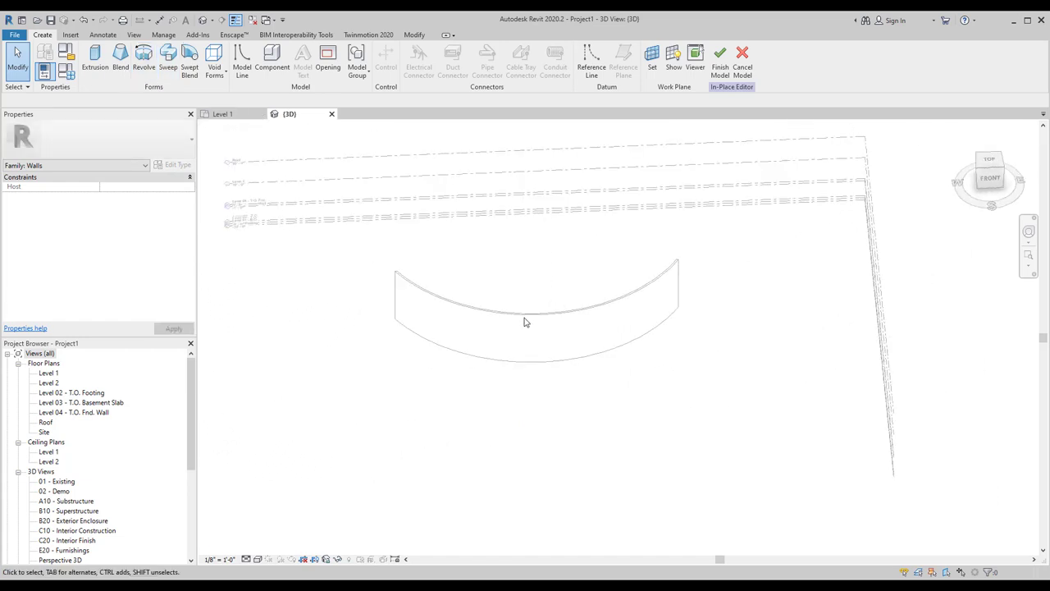
{"action": "scroll", "coordinate": [98, 437], "scroll_direction": "down", "scroll_amount": 3}
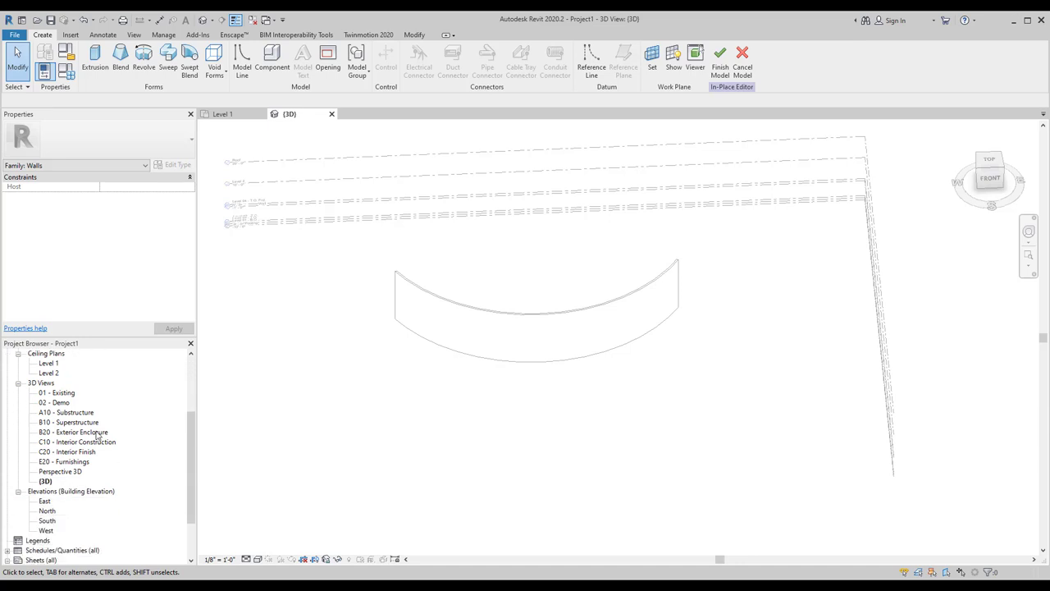
{"action": "scroll", "coordinate": [98, 438], "scroll_direction": "down", "scroll_amount": 1}
{"action": "double_click", "coordinate": [44, 471]}
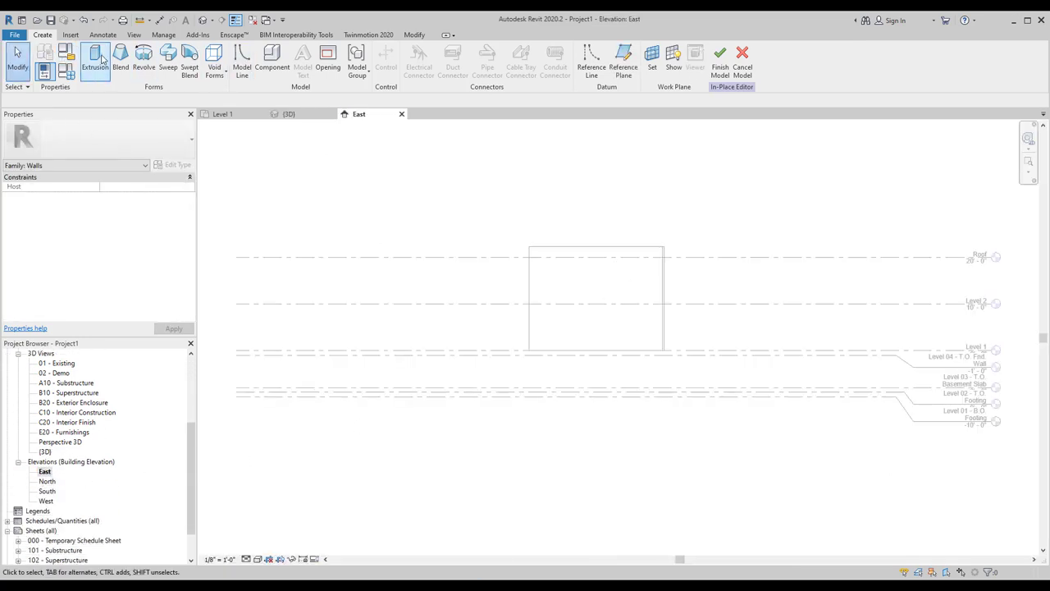
- Try a Void Extrusion, cancel the work plane prompt, and return to the Level 1 plan
{"action": "left_click", "coordinate": [215, 76]}
{"action": "left_click", "coordinate": [238, 110]}
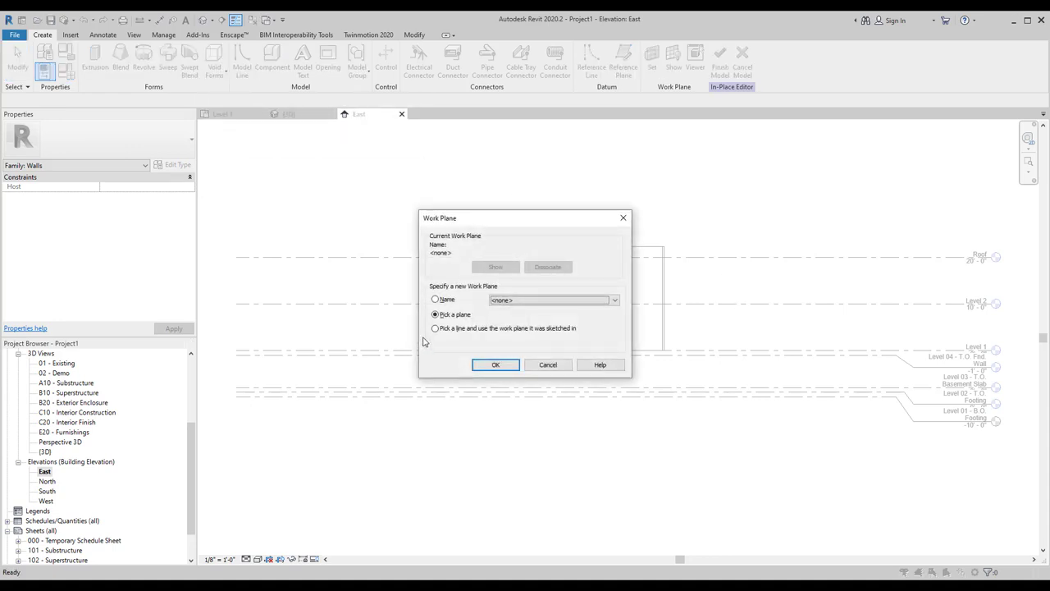
{"action": "left_click", "coordinate": [547, 365]}
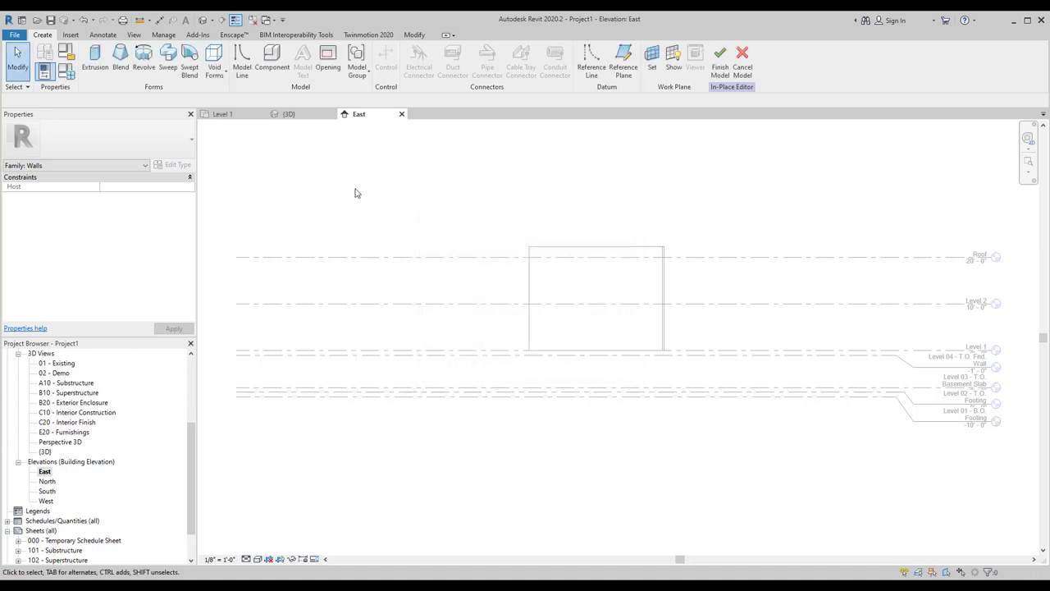
{"action": "left_click", "coordinate": [222, 114]}
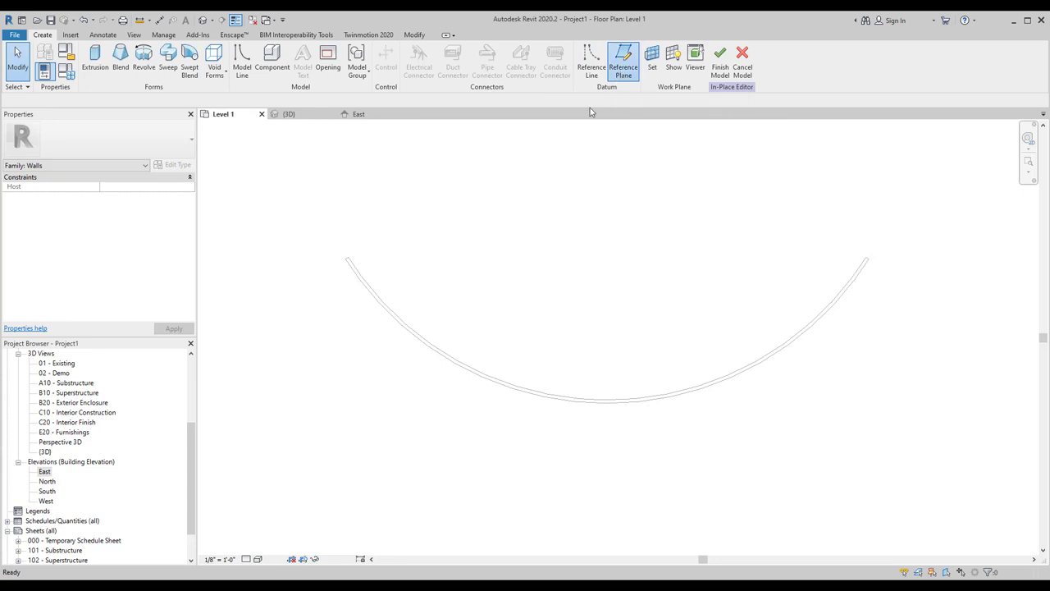
- Draw a horizontal reference plane across the arc wall's two ends
{"action": "left_click", "coordinate": [623, 64]}
{"action": "left_click", "coordinate": [281, 271]}
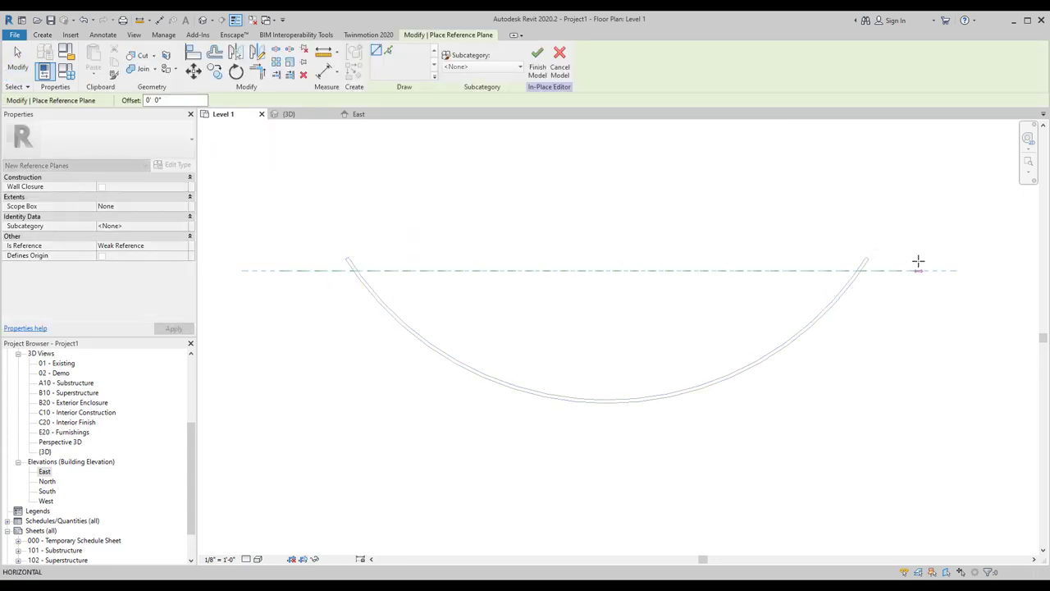
{"action": "left_click", "coordinate": [917, 271]}
{"action": "key", "text": "Escape"}
{"action": "key", "text": "Escape"}
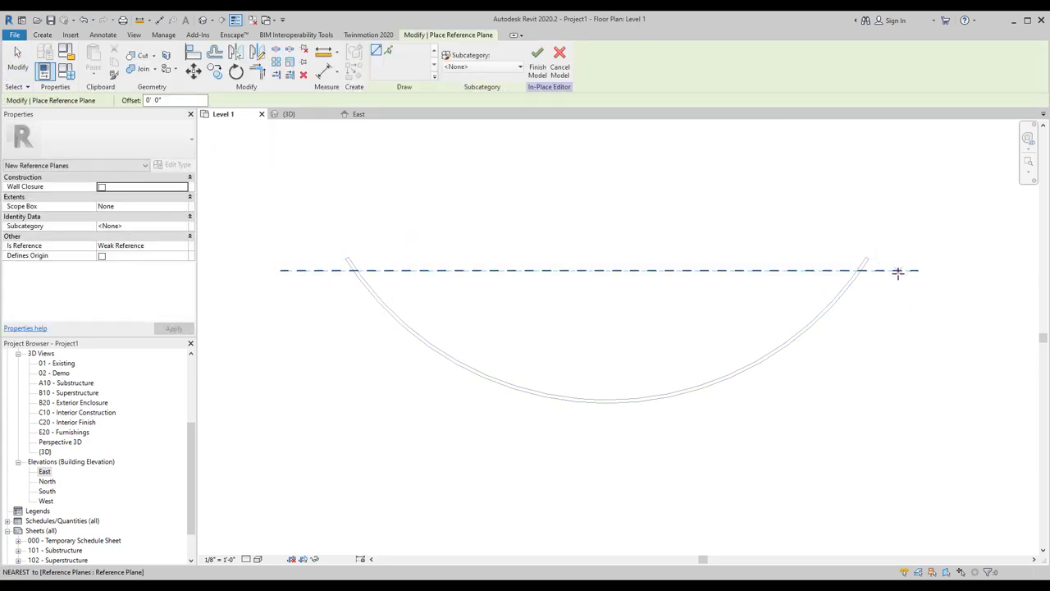
- Name the new reference plane 'w'
{"action": "left_click", "coordinate": [898, 272]}
{"action": "left_click", "coordinate": [898, 277]}
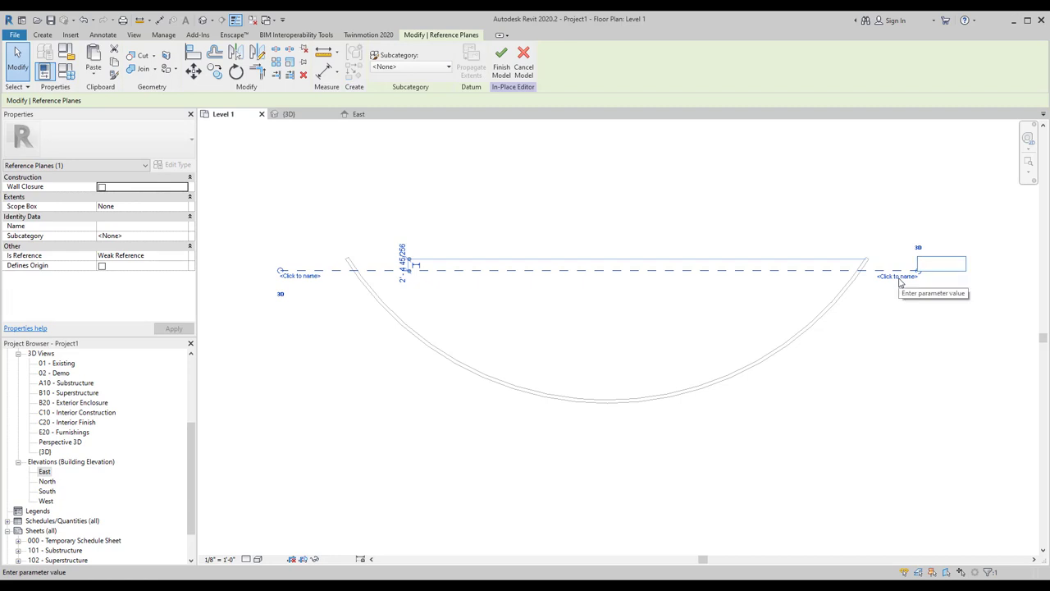
{"action": "type", "text": "ص"}
{"action": "key", "text": "Return"}
{"action": "left_click", "coordinate": [917, 281]}
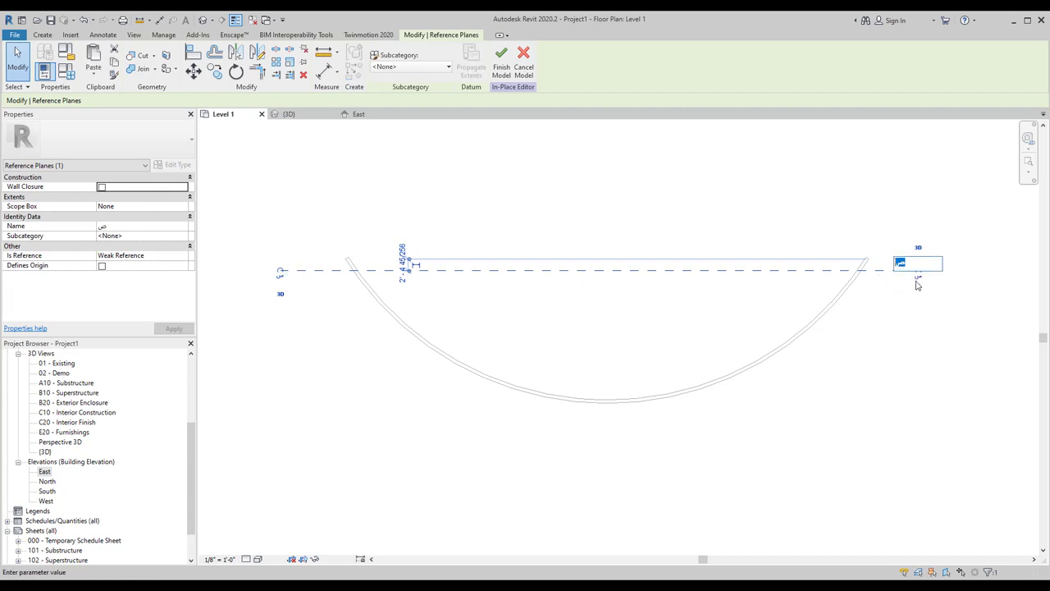
{"action": "type", "text": "w"}
{"action": "key", "text": "Return"}
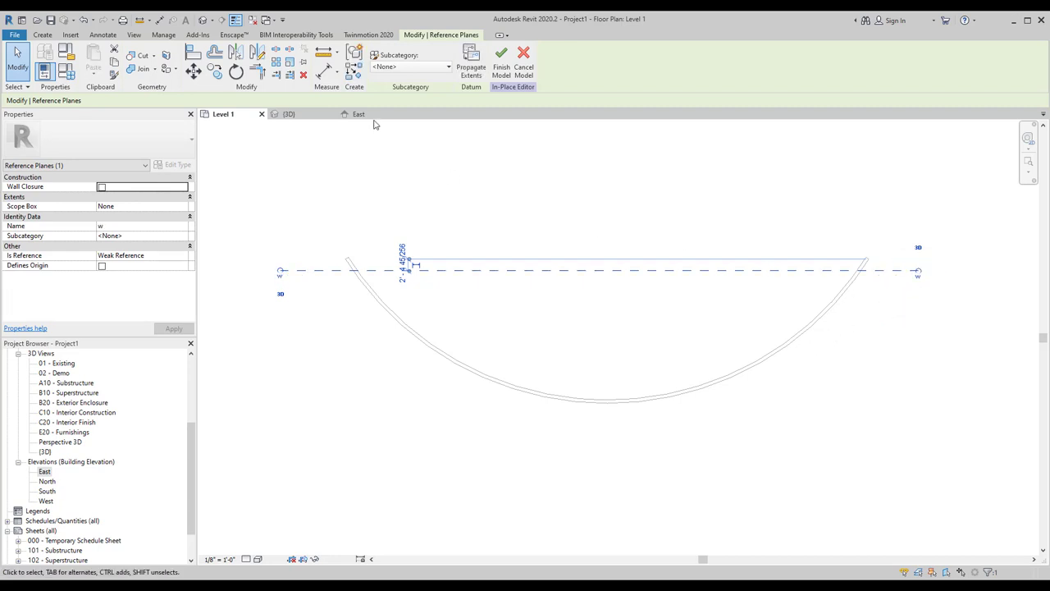
- Check the plane in the East elevation, then switch to the 3D view
{"action": "left_click", "coordinate": [359, 114]}
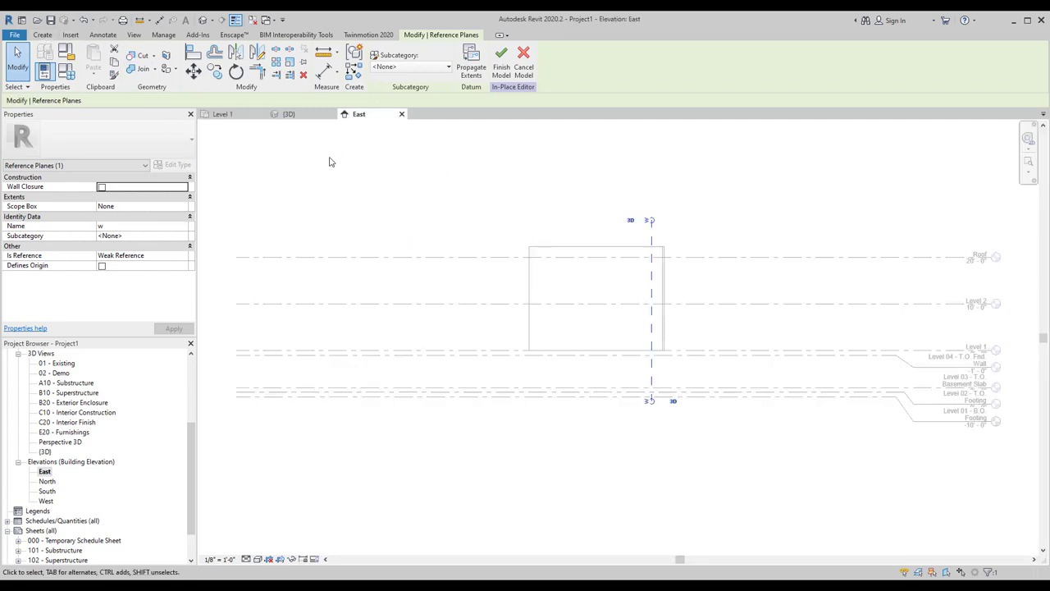
{"action": "left_click", "coordinate": [415, 188]}
{"action": "left_click", "coordinate": [287, 114]}
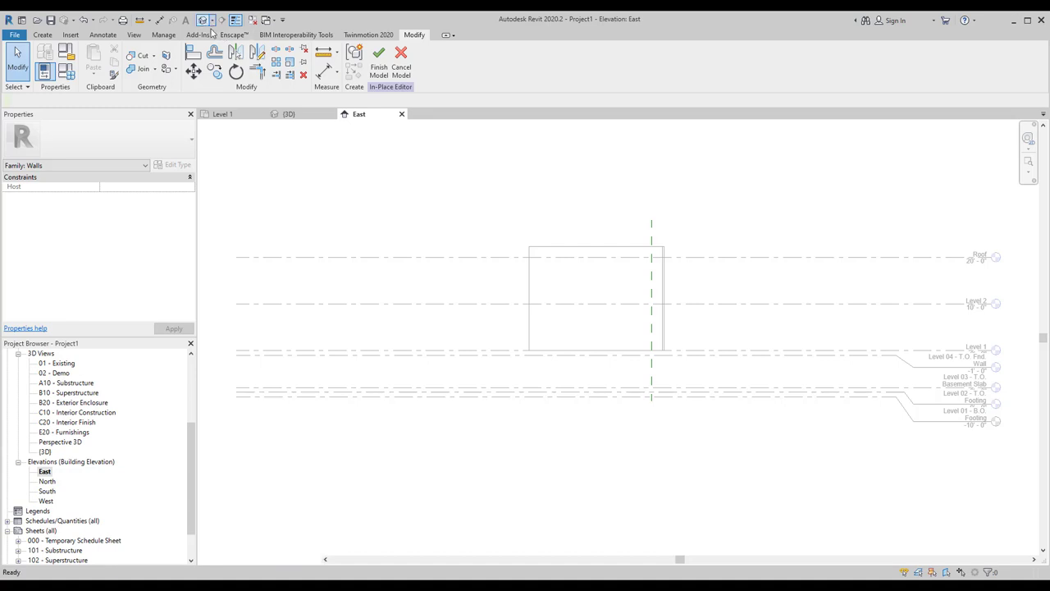
- Start a Void Extrusion sketched on Reference Plane : w and show the work plane
{"action": "left_click", "coordinate": [43, 35]}
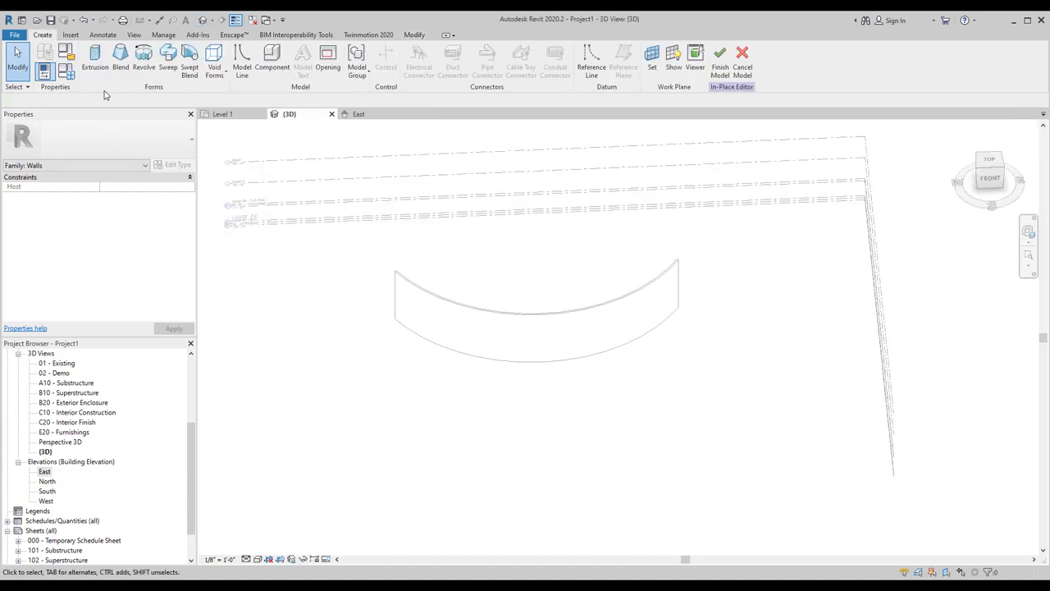
{"action": "left_click", "coordinate": [214, 64]}
{"action": "left_click", "coordinate": [241, 93]}
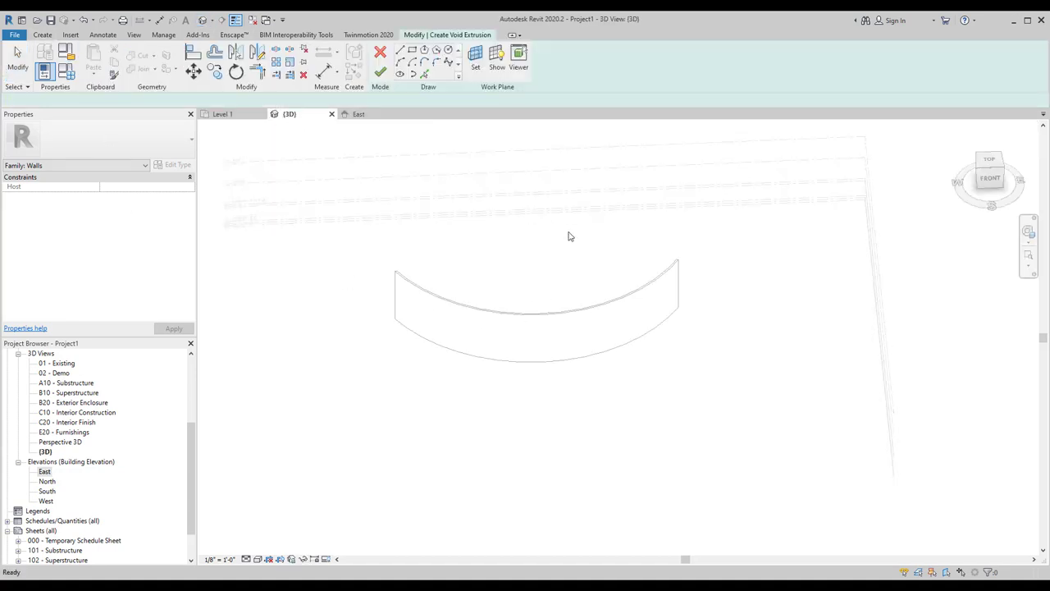
{"action": "left_click", "coordinate": [474, 59]}
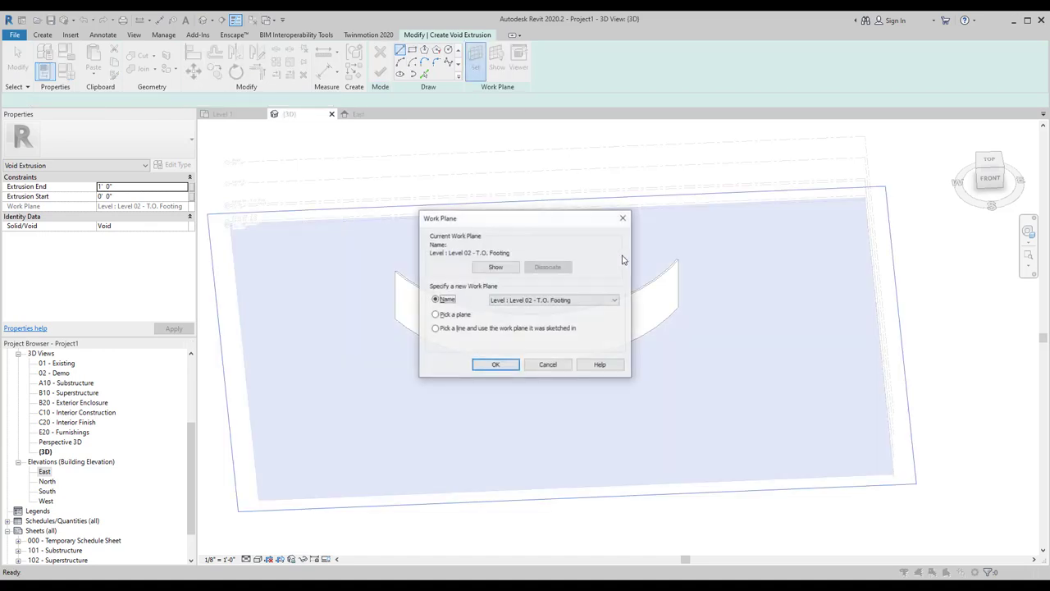
{"action": "left_click", "coordinate": [543, 300]}
{"action": "left_click", "coordinate": [535, 362]}
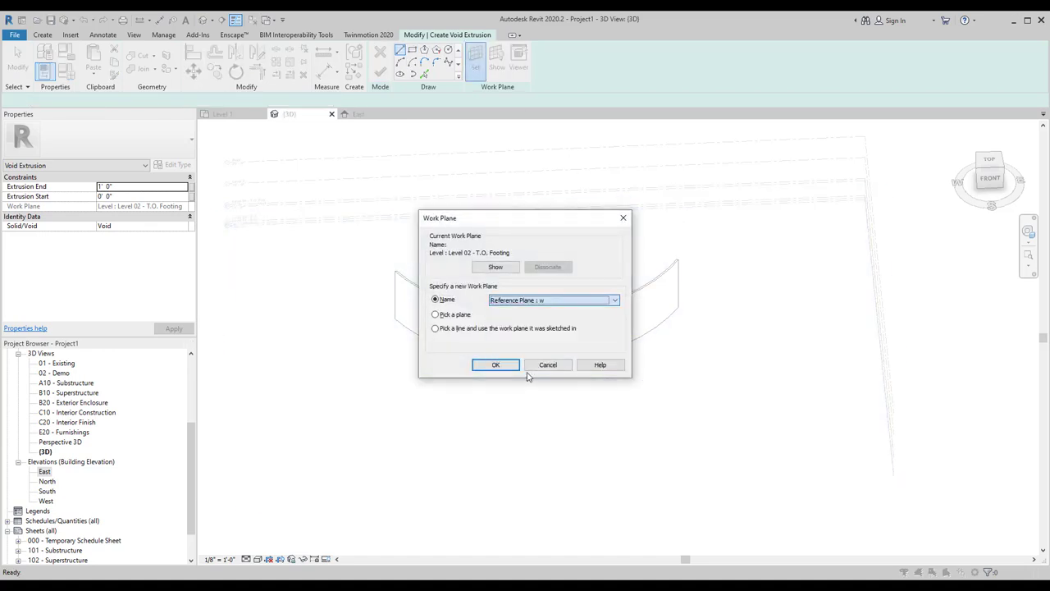
{"action": "left_click", "coordinate": [505, 366]}
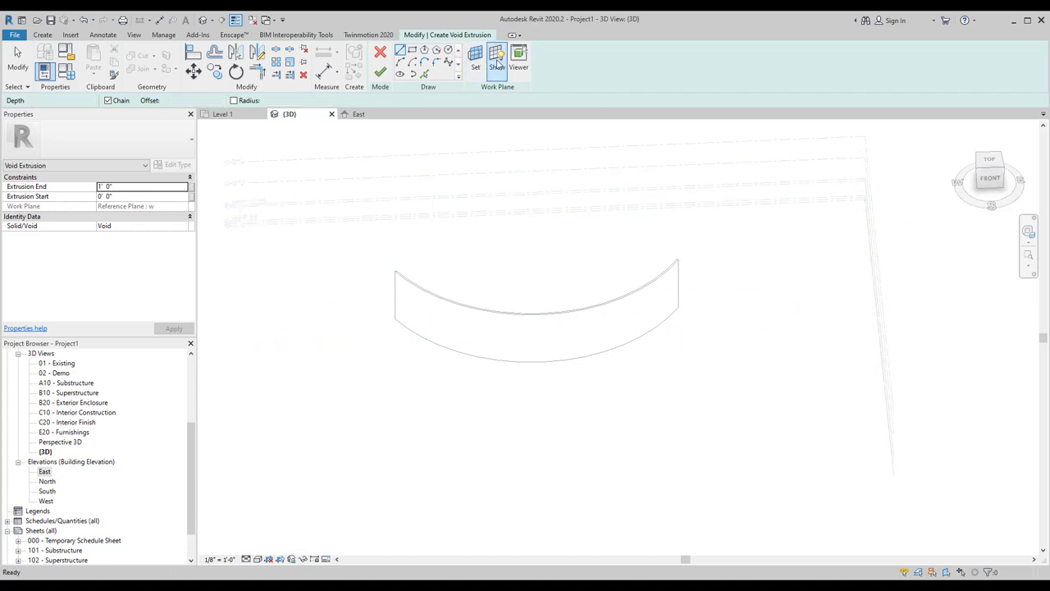
{"action": "left_click", "coordinate": [490, 64]}
- From the FRONT view, sketch three void circles on the wall face, the first at 1'-6" radius
{"action": "middle_click_drag", "start_coordinate": [687, 293], "coordinate": [732, 281], "text": "shift"}
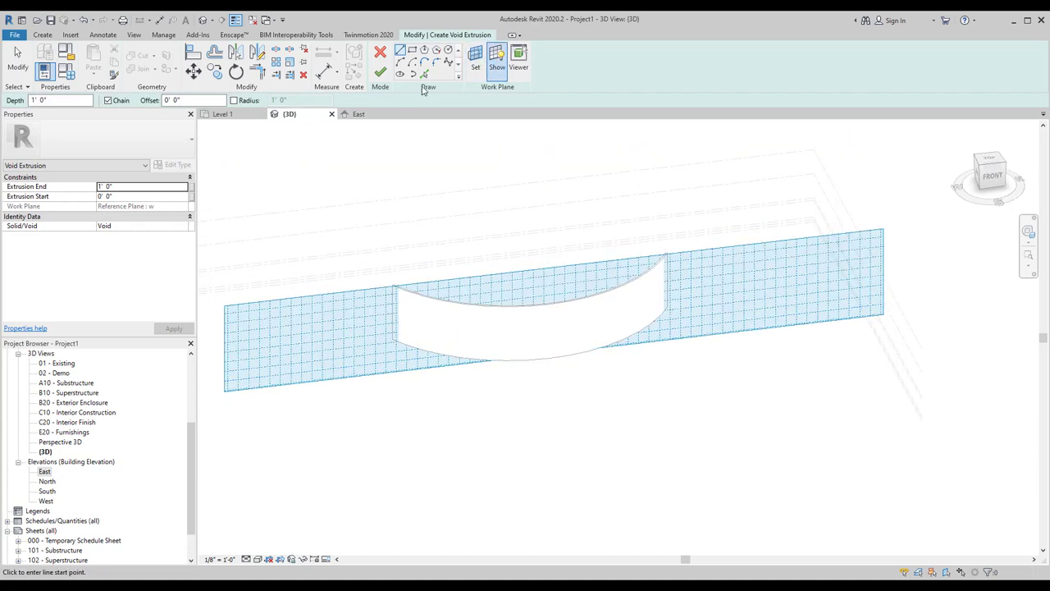
{"action": "left_click", "coordinate": [448, 51]}
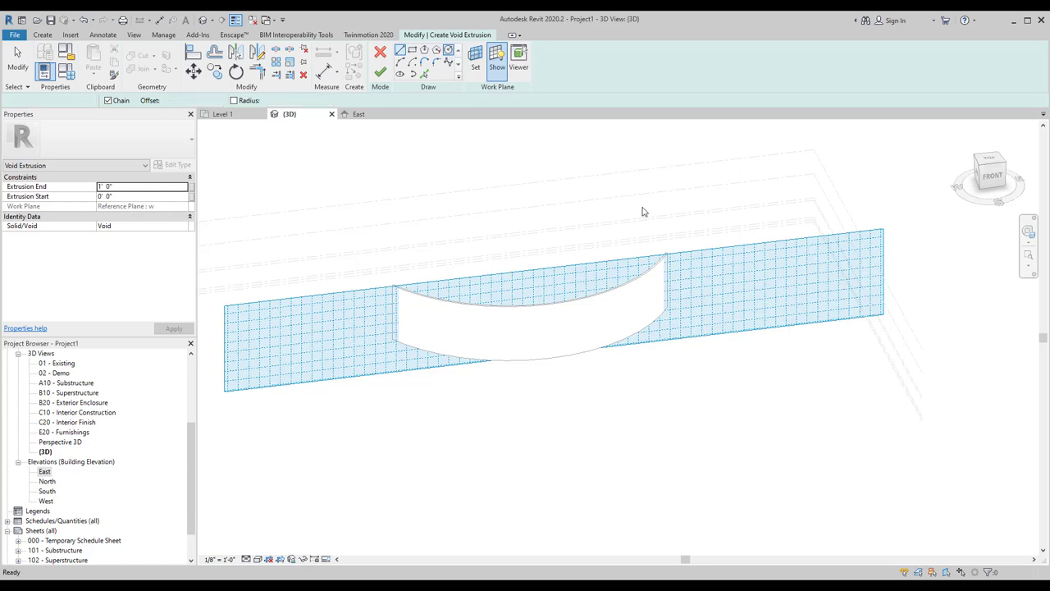
{"action": "scroll", "coordinate": [626, 350], "scroll_direction": "up", "scroll_amount": 3}
{"action": "left_click", "coordinate": [992, 176]}
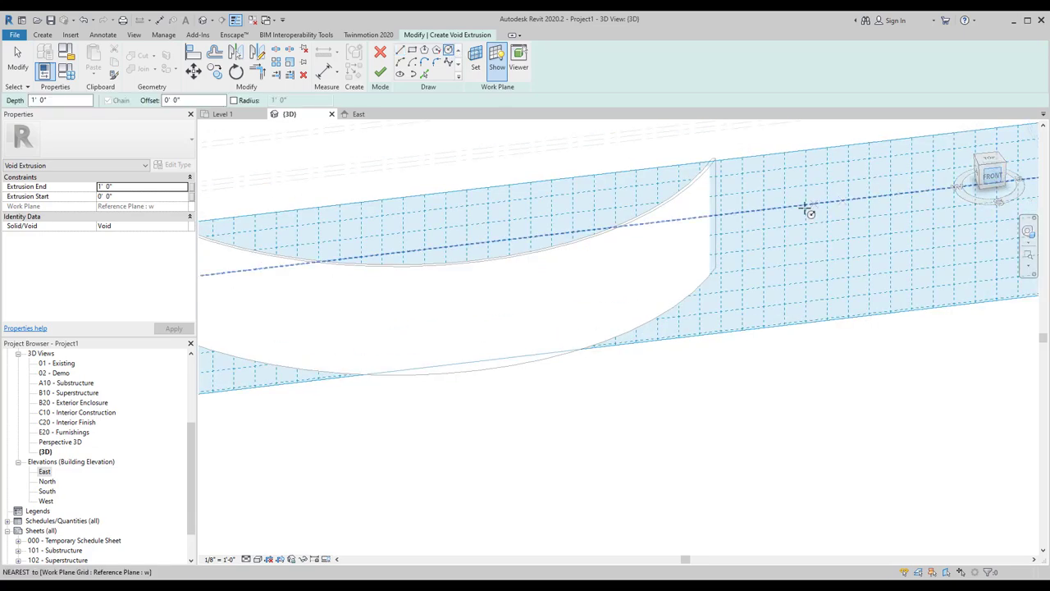
{"action": "scroll", "coordinate": [663, 291], "scroll_direction": "up", "scroll_amount": 3}
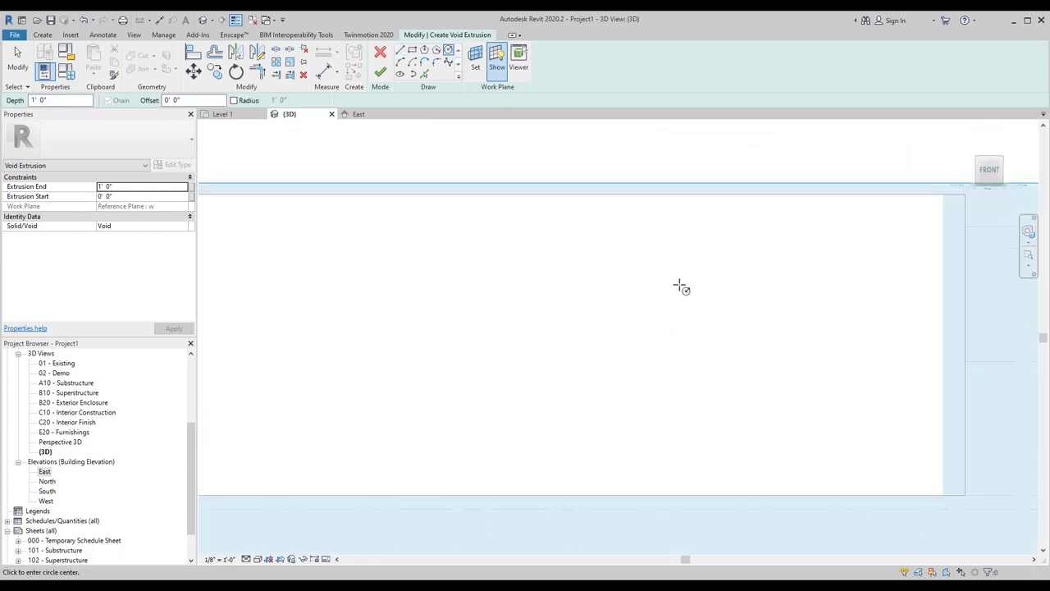
{"action": "left_click", "coordinate": [679, 284]}
{"action": "left_click", "coordinate": [701, 283]}
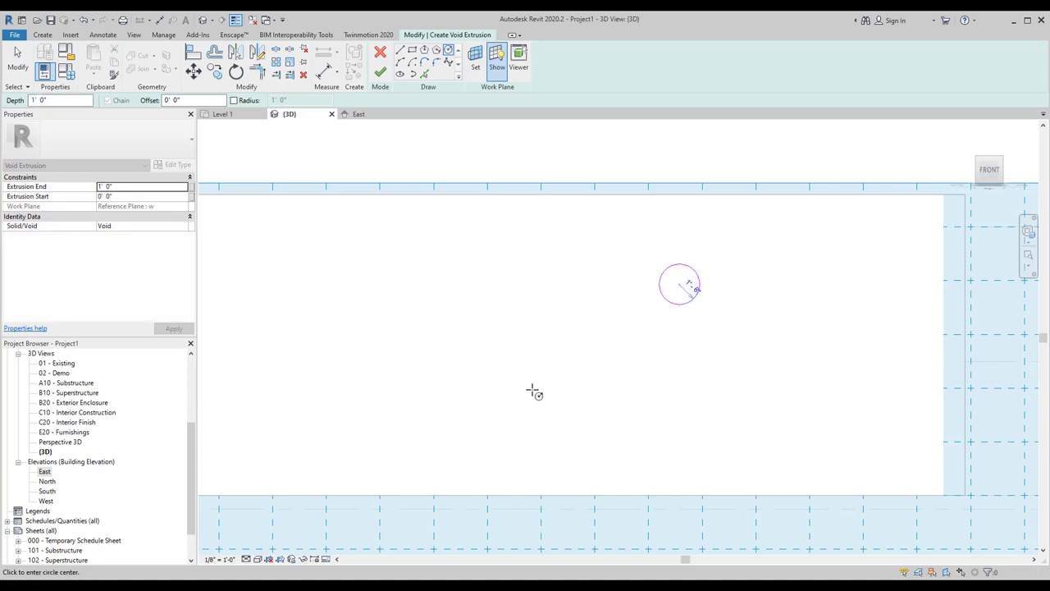
{"action": "left_click", "coordinate": [491, 405]}
{"action": "left_click", "coordinate": [511, 407]}
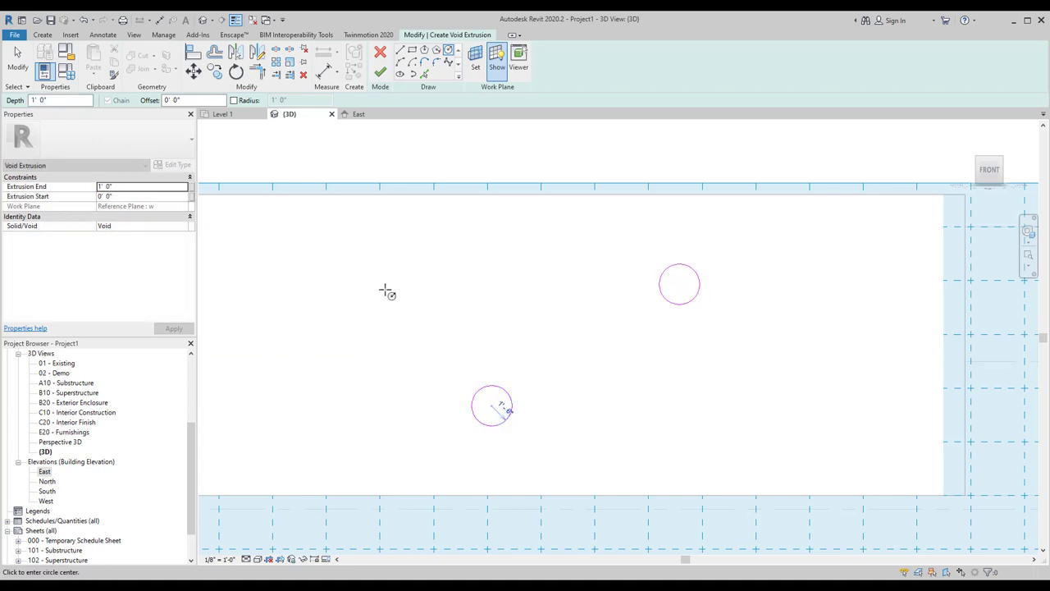
{"action": "left_click", "coordinate": [374, 258]}
{"action": "left_click", "coordinate": [394, 276]}
- Sketch four more circles across the wall, including ones of 3'-6" and 3'-0" radius
{"action": "middle_click_drag", "start_coordinate": [303, 342], "coordinate": [585, 331]}
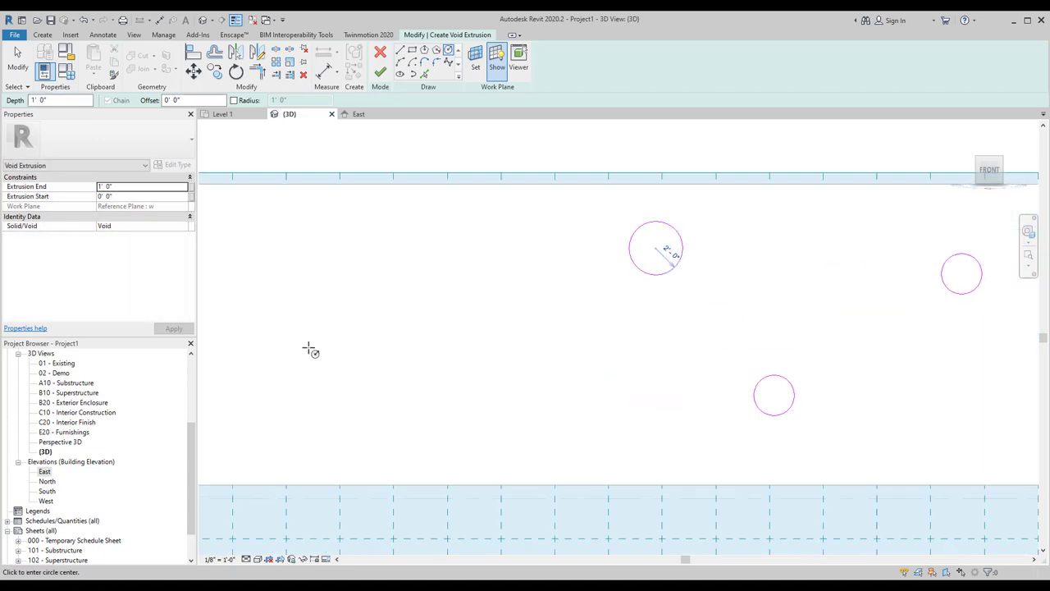
{"action": "left_click", "coordinate": [321, 391]}
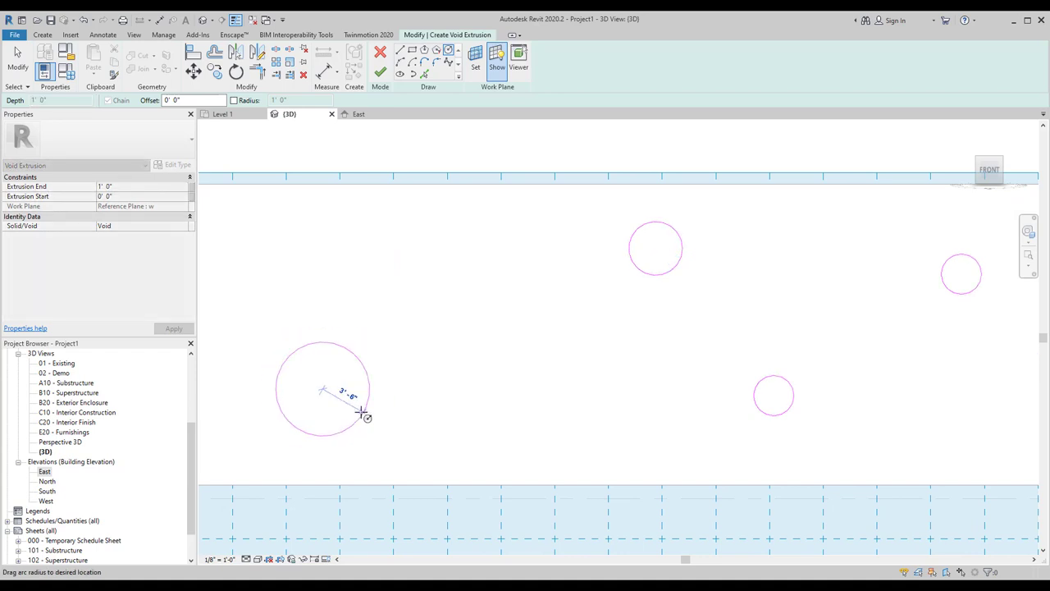
{"action": "left_click", "coordinate": [355, 420]}
{"action": "left_click", "coordinate": [451, 299]}
{"action": "left_click", "coordinate": [477, 319]}
{"action": "left_click", "coordinate": [557, 376]}
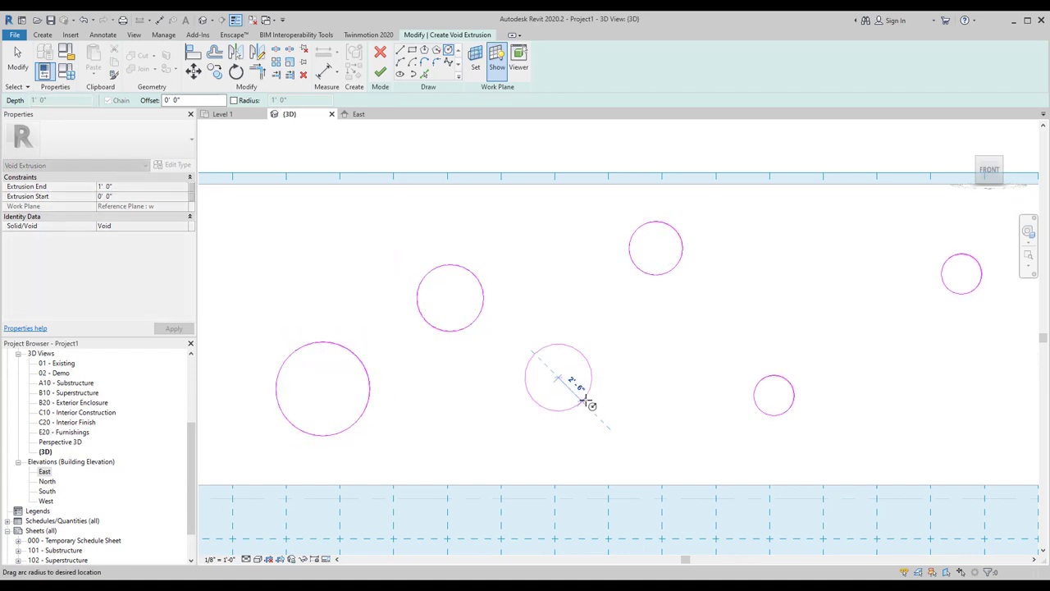
{"action": "left_click", "coordinate": [583, 400]}
{"action": "middle_click_drag", "start_coordinate": [894, 426], "coordinate": [613, 404]}
{"action": "left_click", "coordinate": [734, 375]}
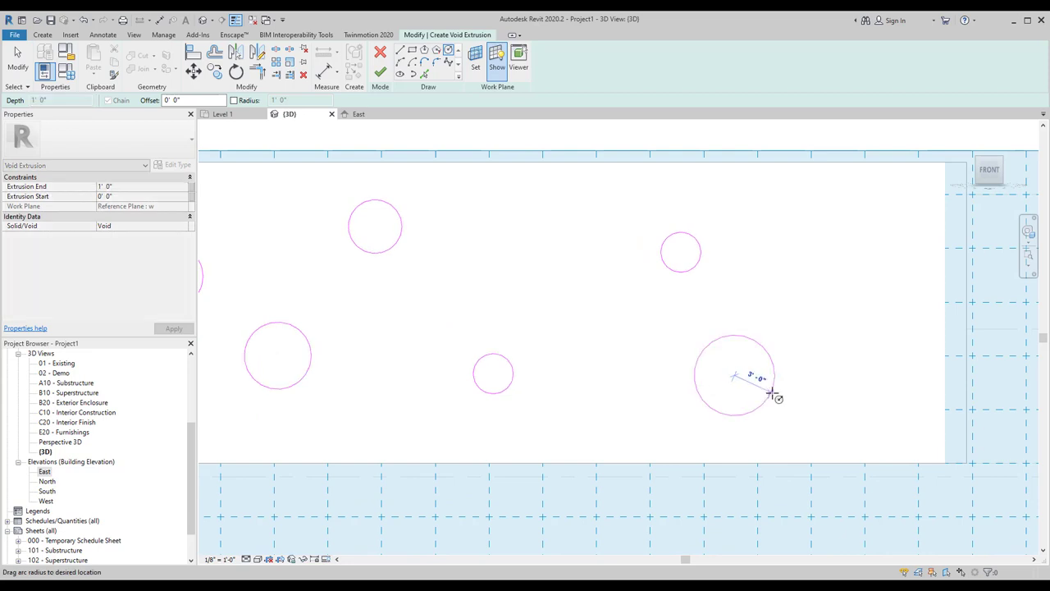
{"action": "left_click", "coordinate": [763, 402]}
- Finish the void extrusion and drag its start out to -46' 4 19/256" through the wall
{"action": "left_click", "coordinate": [378, 72]}
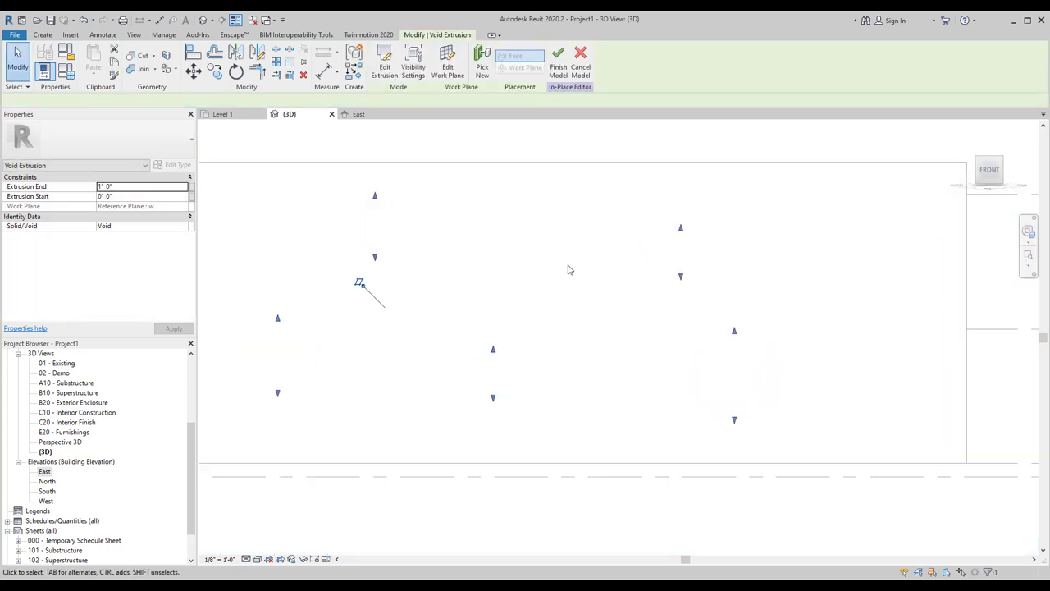
{"action": "middle_click_drag", "start_coordinate": [400, 260], "coordinate": [607, 382], "text": "shift"}
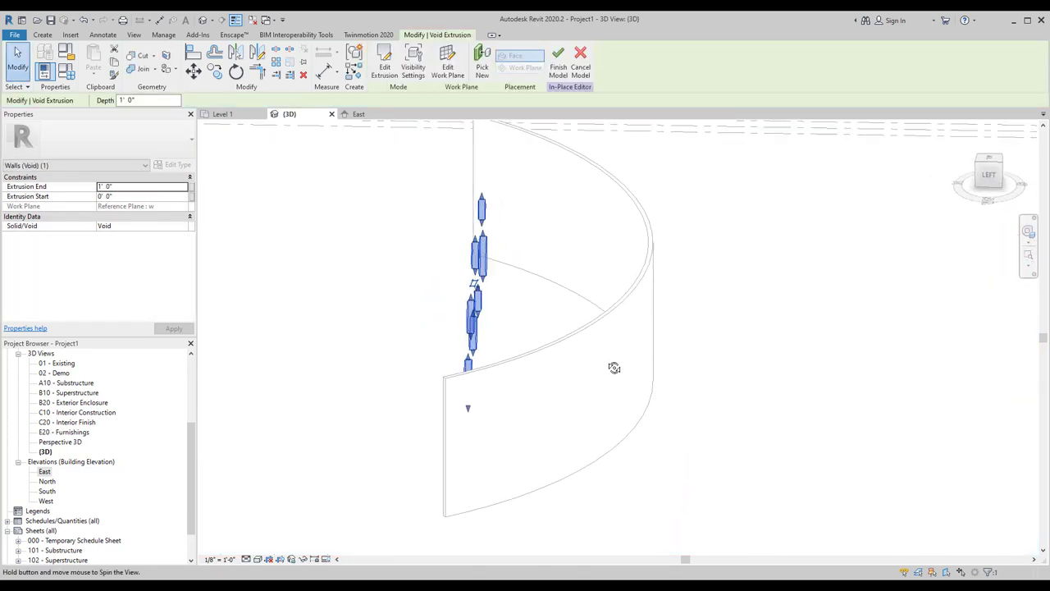
{"action": "left_click", "coordinate": [510, 306]}
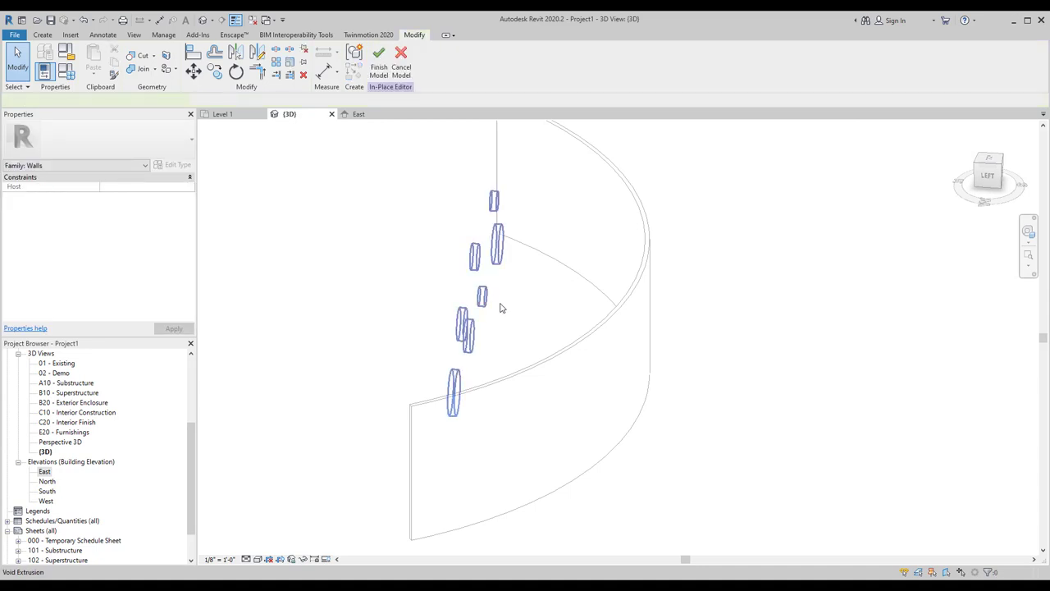
{"action": "left_click", "coordinate": [484, 299]}
{"action": "left_click_drag", "start_coordinate": [484, 299], "coordinate": [763, 337]}
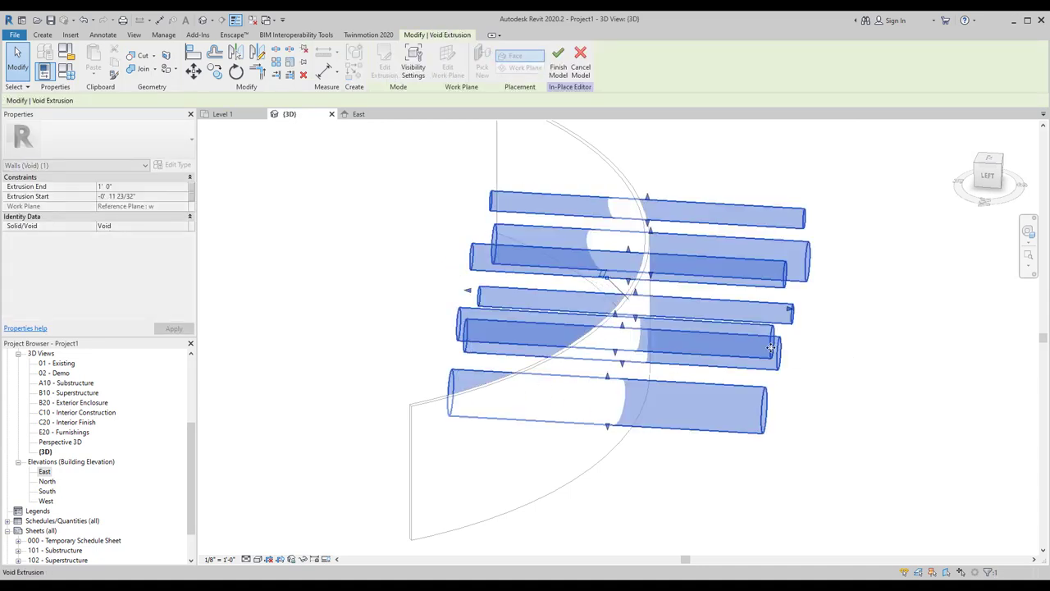
{"action": "mouse_move", "coordinate": [763, 337]}
{"action": "middle_mouse_down", "text": "shift"}
{"action": "mouse_move", "coordinate": [643, 487]}
{"action": "mouse_move", "coordinate": [492, 351]}
{"action": "mouse_move", "coordinate": [506, 321]}
{"action": "middle_mouse_up", "text": "shift"}
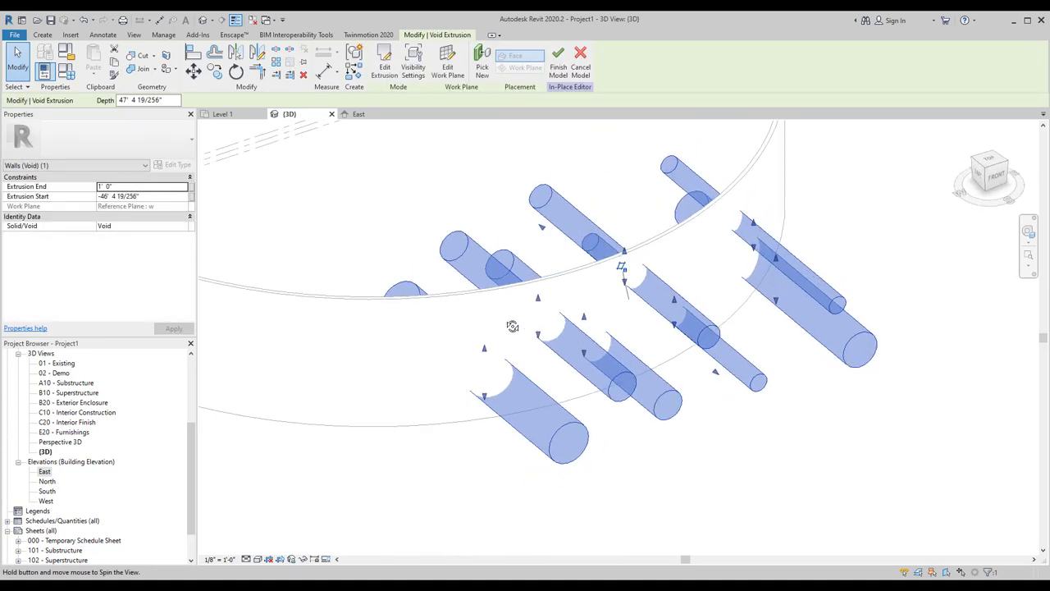
- Cut the curved wall with the void cylinders and finish the in-place model
{"action": "key", "text": "Escape"}
{"action": "left_click", "coordinate": [141, 56]}
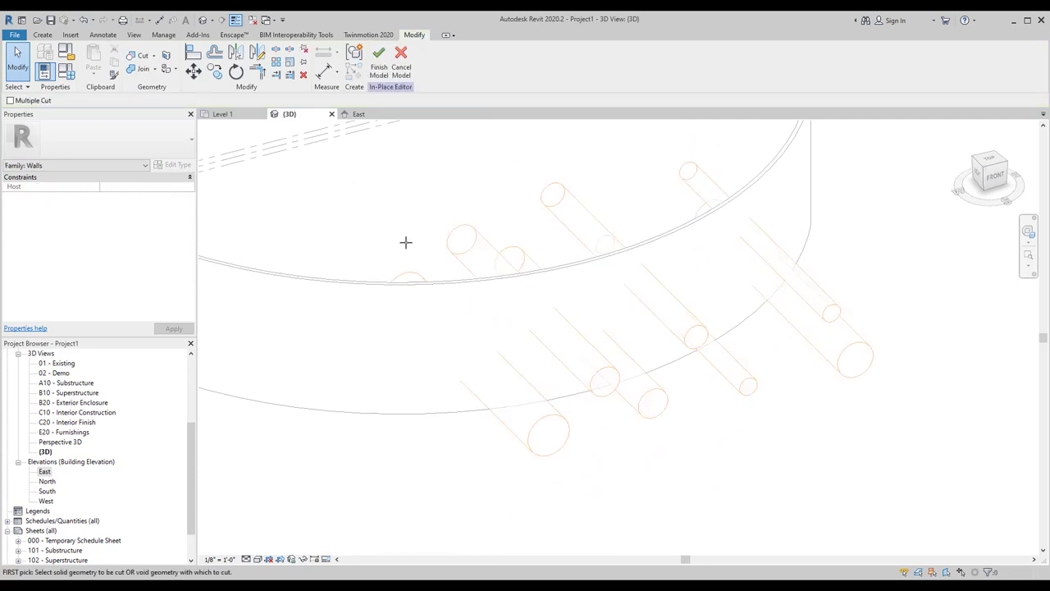
{"action": "left_click", "coordinate": [410, 289]}
{"action": "left_click", "coordinate": [513, 422]}
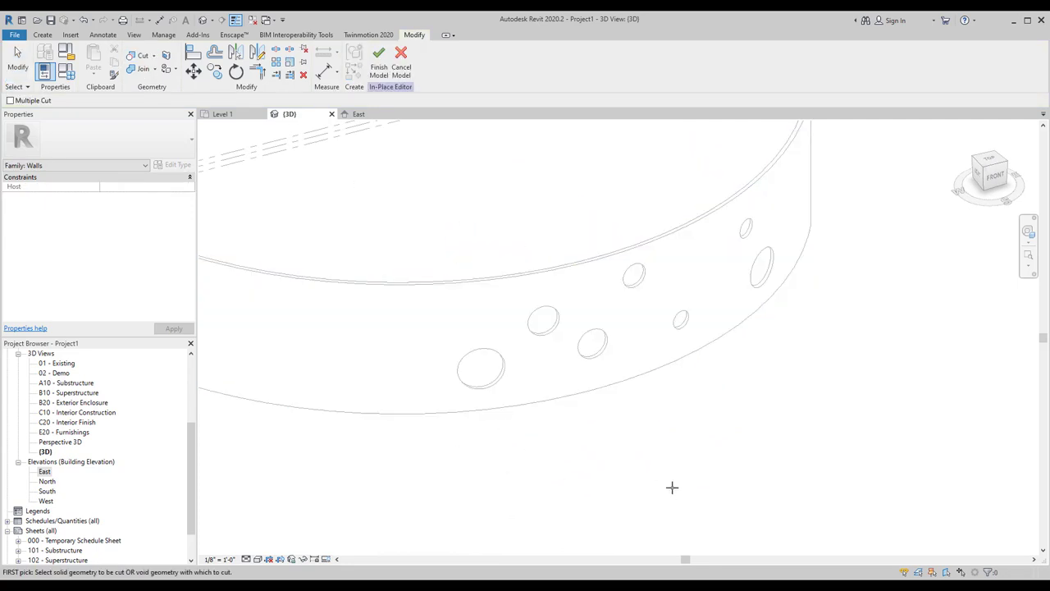
{"action": "mouse_move", "coordinate": [672, 488]}
{"action": "middle_mouse_down", "text": "shift"}
{"action": "mouse_move", "coordinate": [616, 457]}
{"action": "mouse_move", "coordinate": [574, 399]}
{"action": "mouse_move", "coordinate": [623, 438]}
{"action": "middle_mouse_up", "text": "shift"}
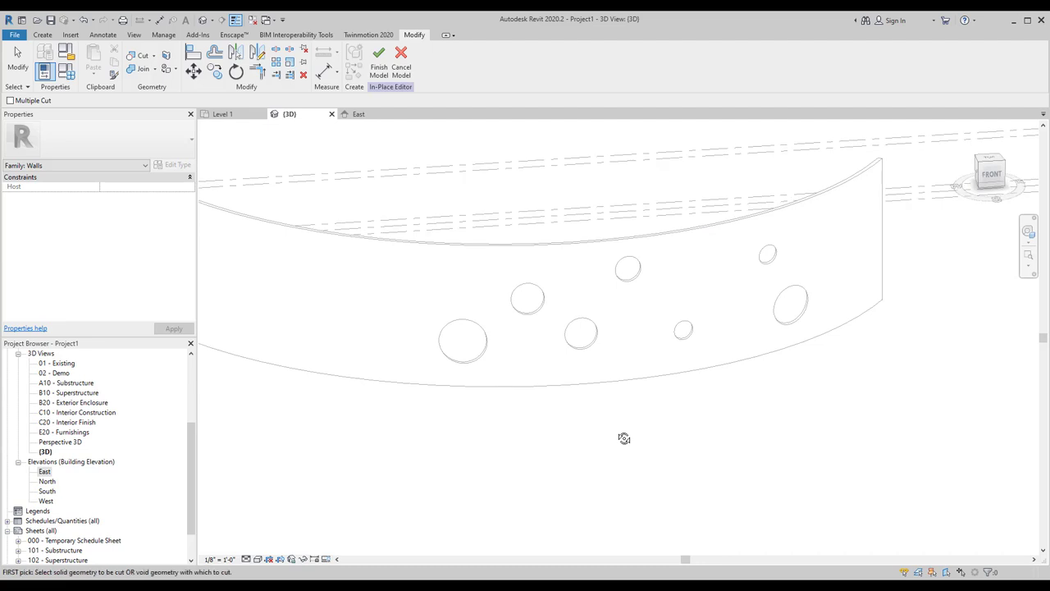
{"action": "left_click", "coordinate": [378, 56]}
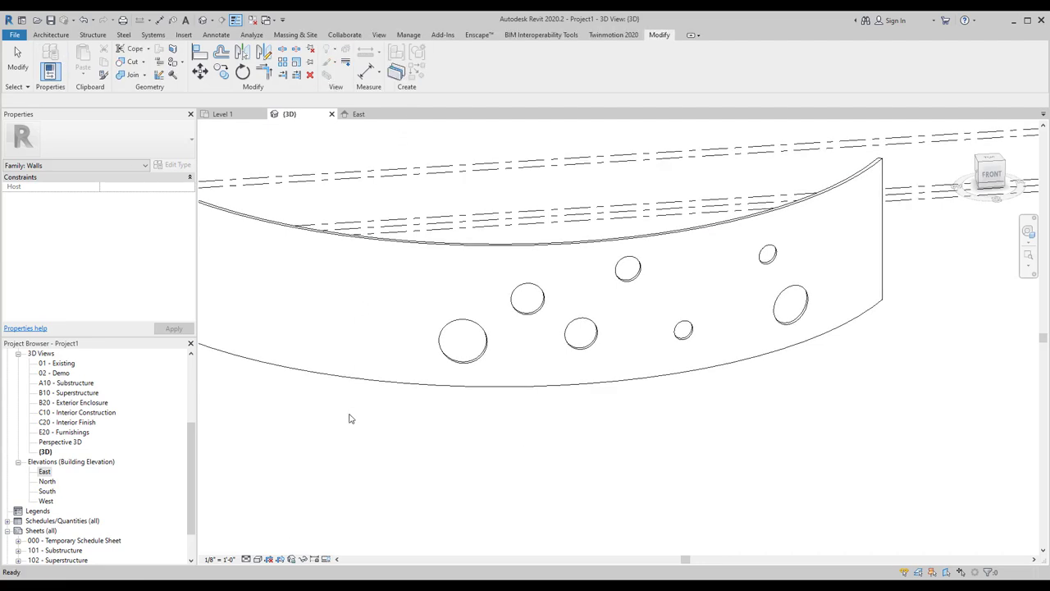
- Set detail level to Fine and visual style to Shaded, then go to the Level 1 plan
{"action": "left_click", "coordinate": [257, 558]}
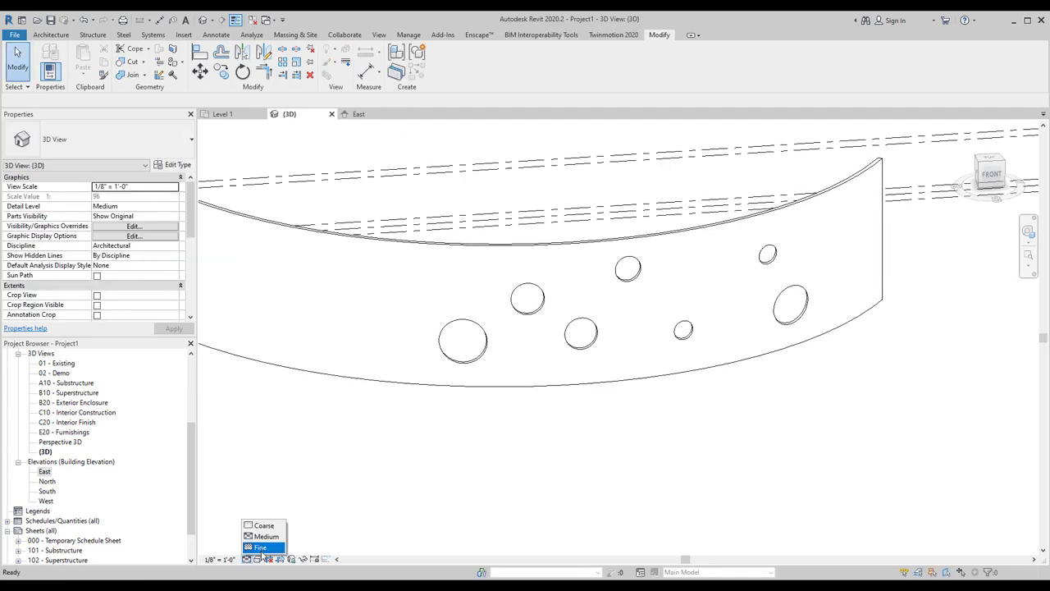
{"action": "left_click", "coordinate": [261, 547]}
{"action": "left_click", "coordinate": [257, 559]}
{"action": "left_click", "coordinate": [279, 515]}
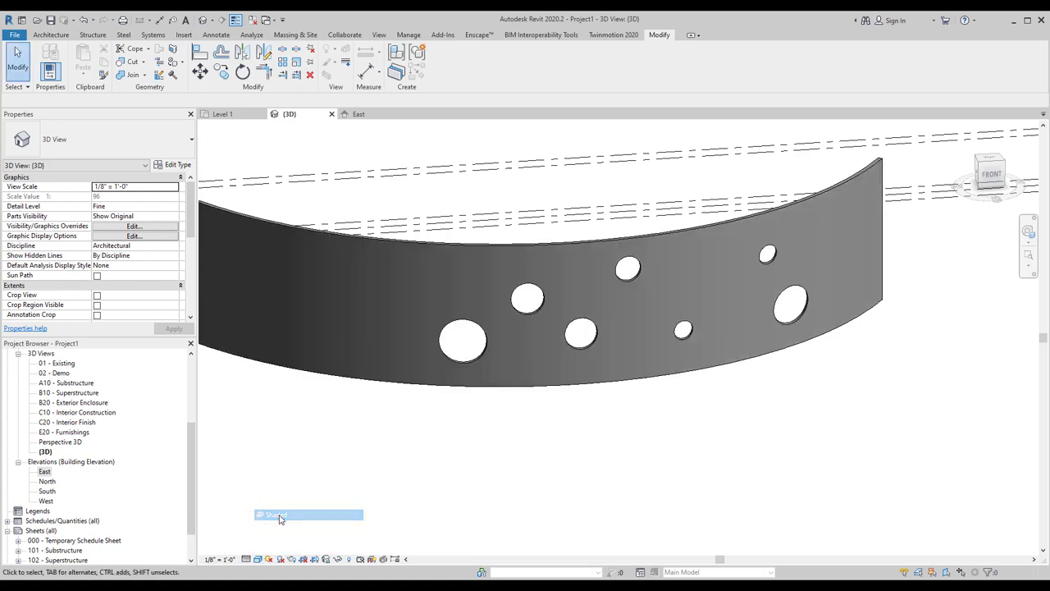
{"action": "left_click", "coordinate": [221, 114]}
- Start an architectural wall of type Interior - 4 7/8" Partition (1-hr) and edit its type
{"action": "left_click", "coordinate": [45, 35]}
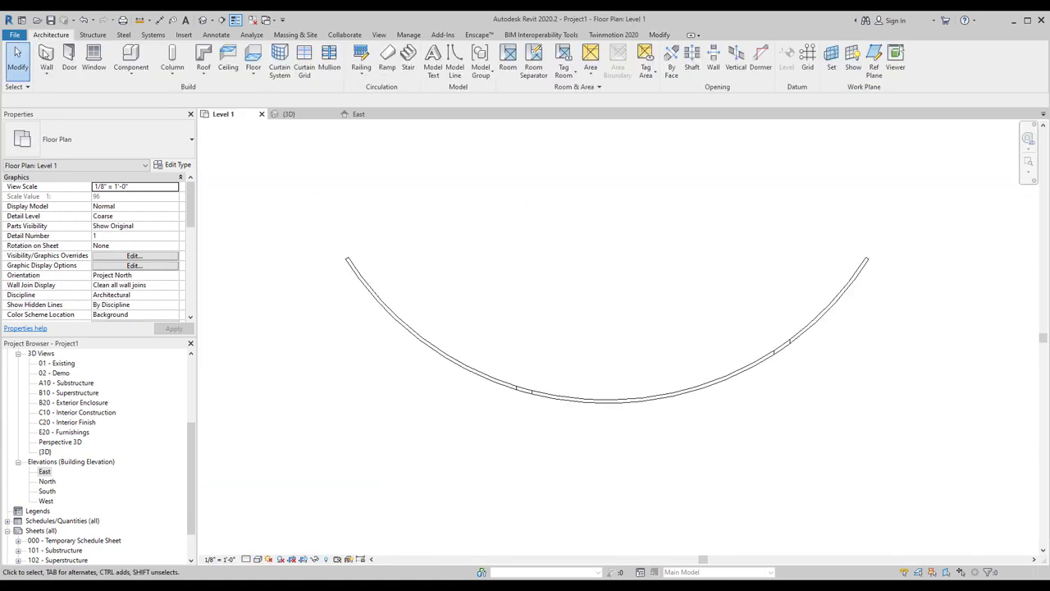
{"action": "left_click", "coordinate": [48, 71]}
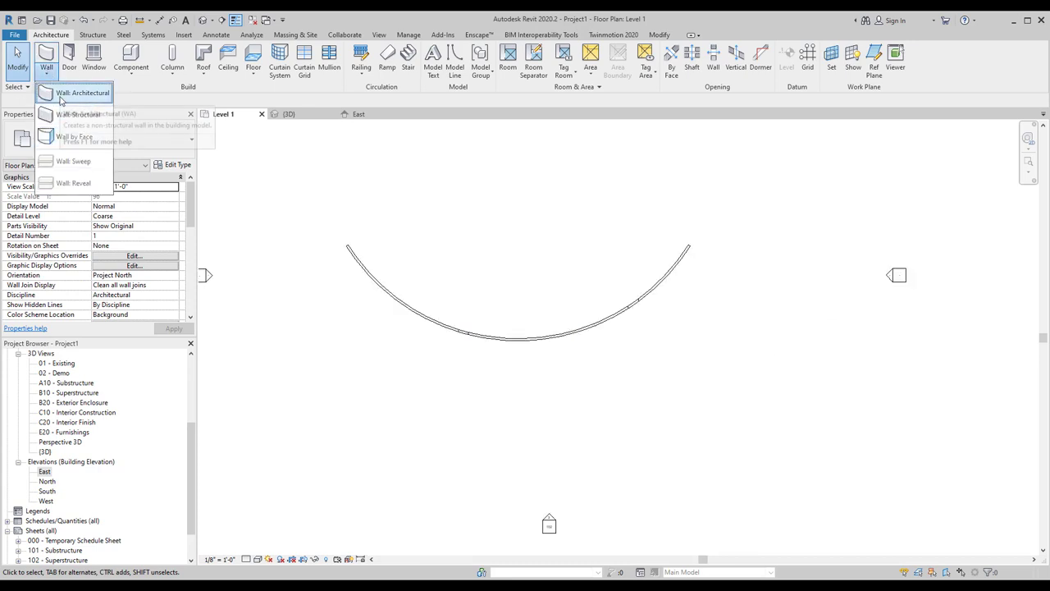
{"action": "left_click", "coordinate": [78, 97]}
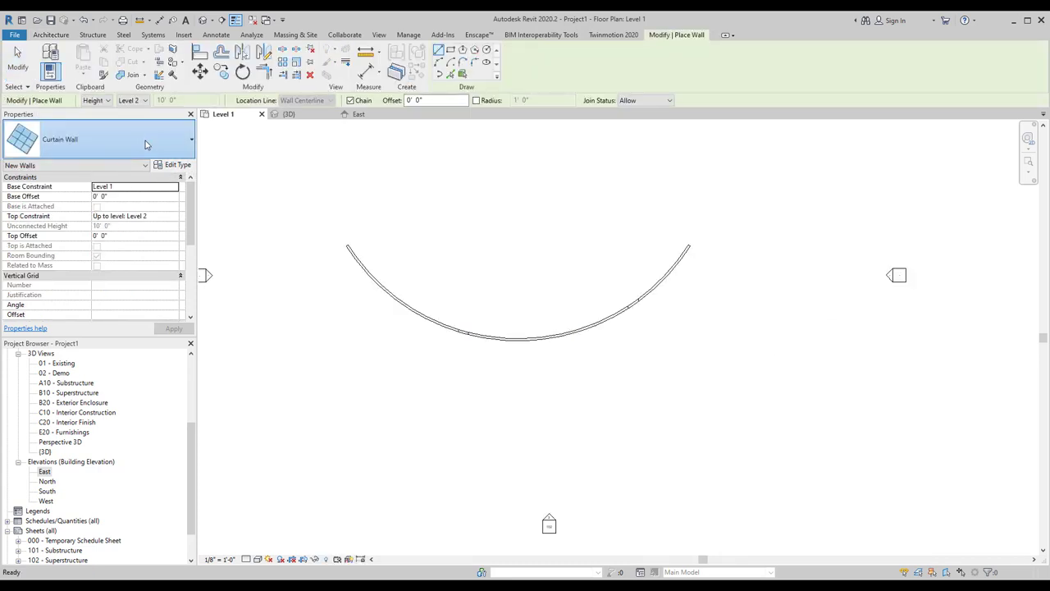
{"action": "left_click", "coordinate": [145, 141]}
{"action": "scroll", "coordinate": [133, 201], "scroll_direction": "up", "scroll_amount": 5}
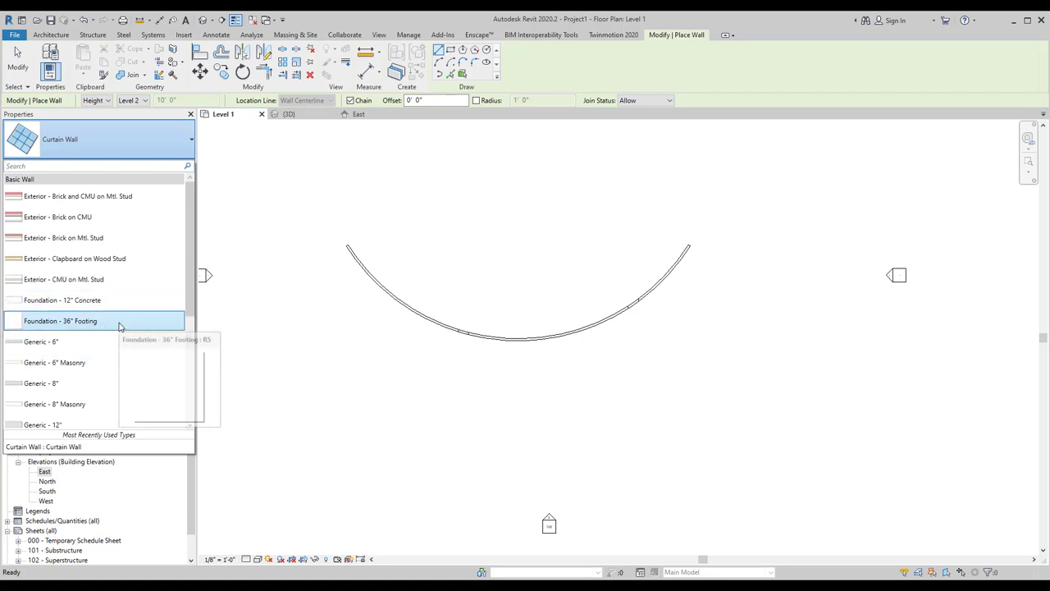
{"action": "scroll", "coordinate": [125, 321], "scroll_direction": "down", "scroll_amount": 3}
{"action": "scroll", "coordinate": [123, 316], "scroll_direction": "down", "scroll_amount": 1}
{"action": "scroll", "coordinate": [120, 299], "scroll_direction": "down", "scroll_amount": 3}
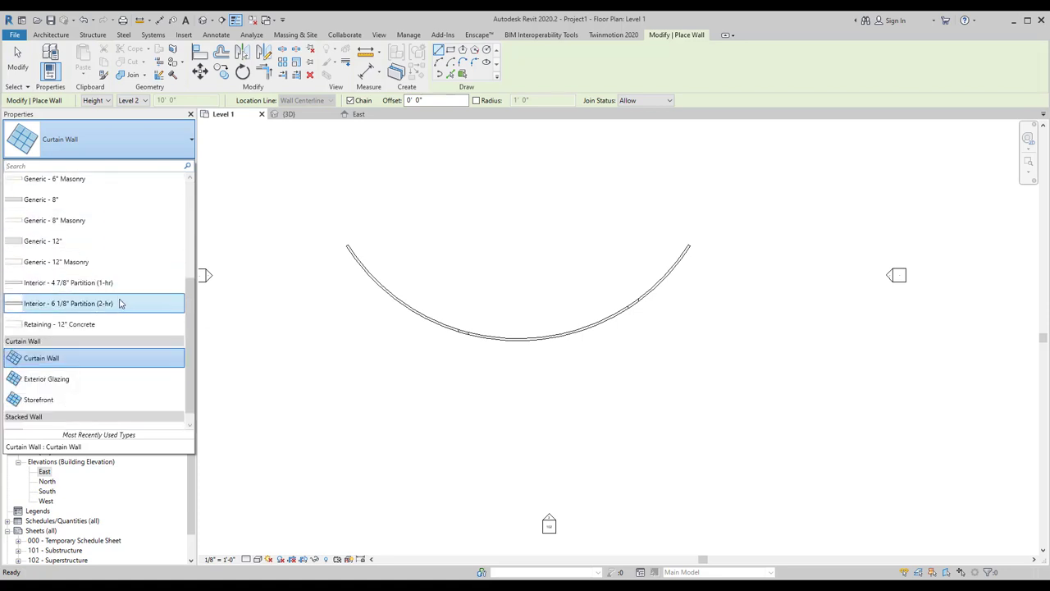
{"action": "left_click", "coordinate": [127, 282]}
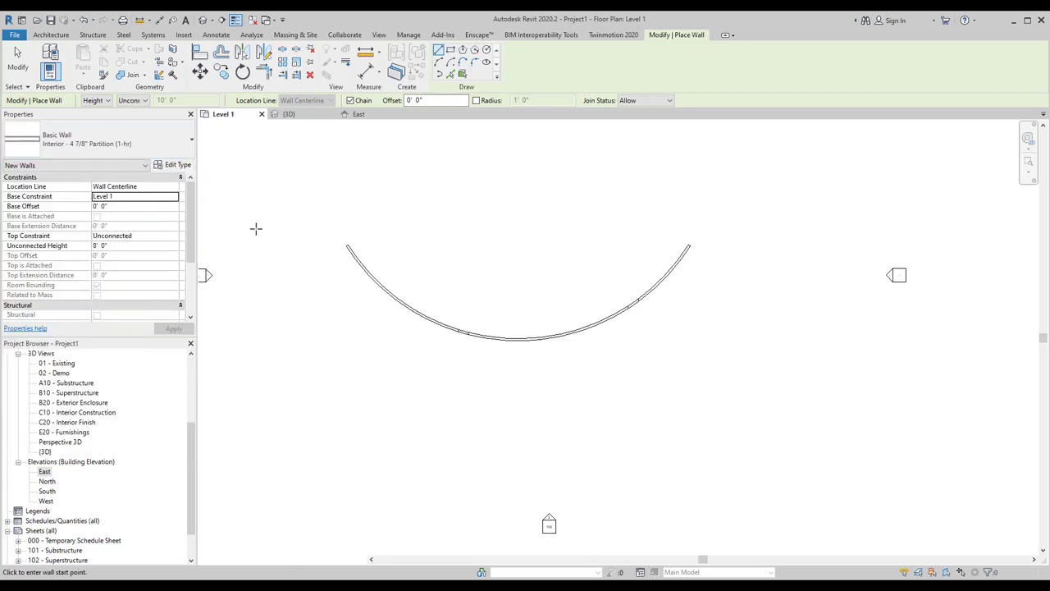
{"action": "left_click", "coordinate": [172, 166]}
- Duplicate the partition wall type under the new name 'glass'
{"action": "left_click", "coordinate": [455, 197]}
{"action": "type", "text": "glass"}
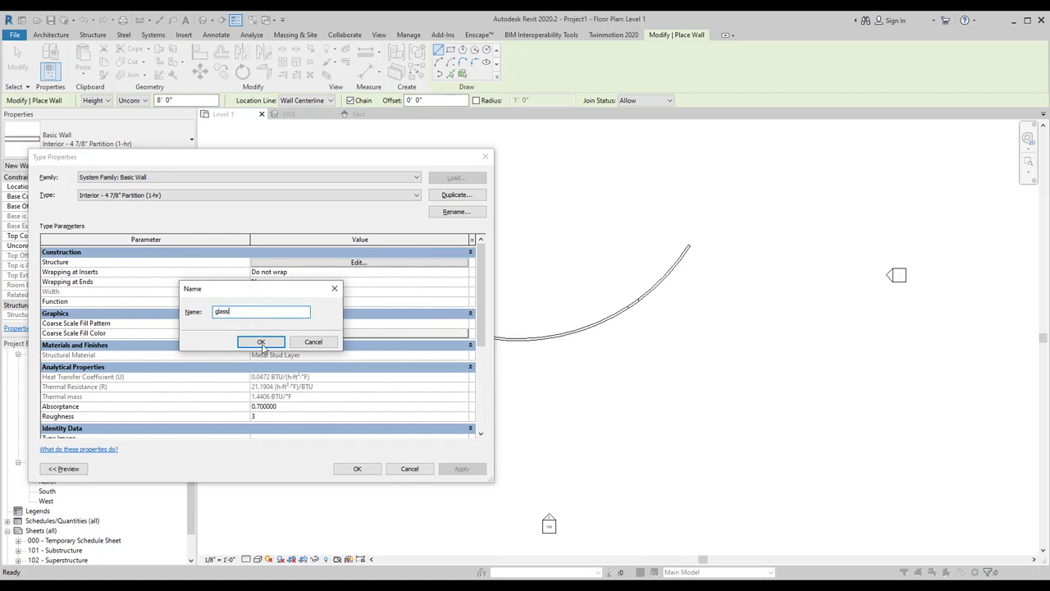
{"action": "left_click", "coordinate": [261, 342]}
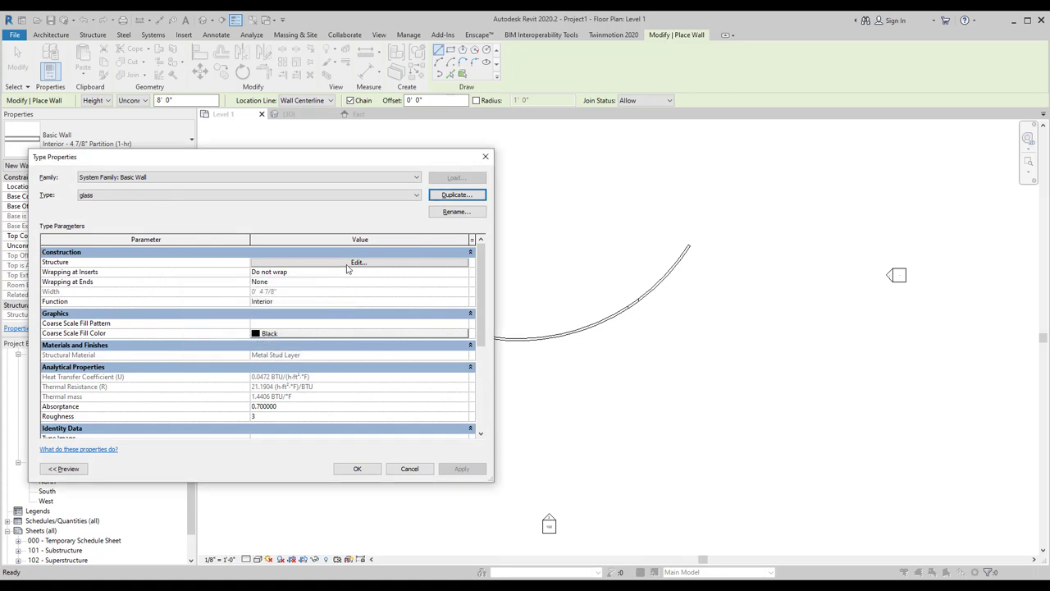
{"action": "left_click", "coordinate": [349, 263]}
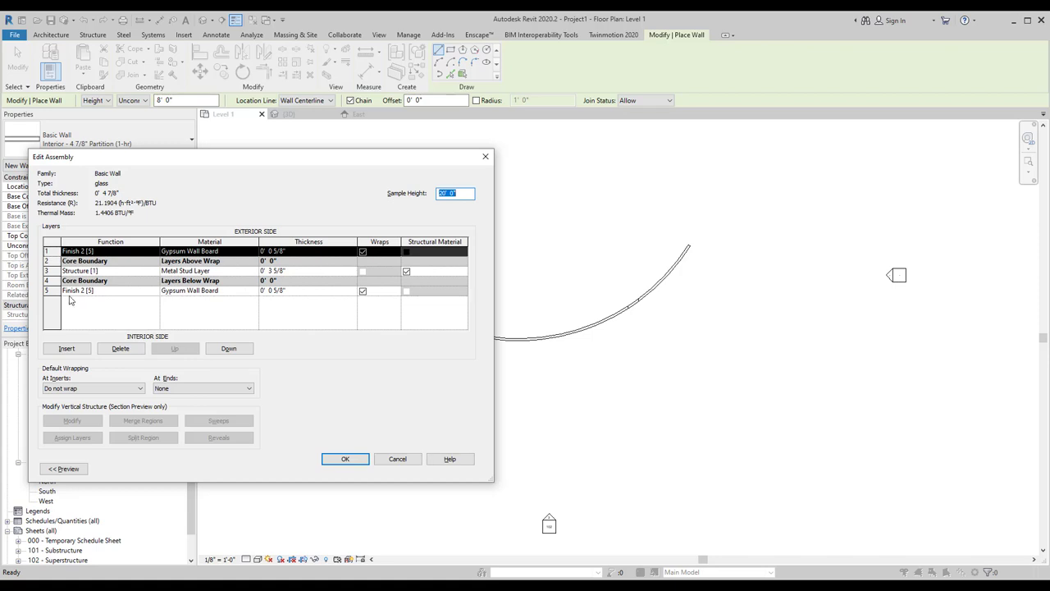
- Reduce the glass type to one 1" structure layer of glass material and confirm
{"action": "left_click", "coordinate": [229, 349]}
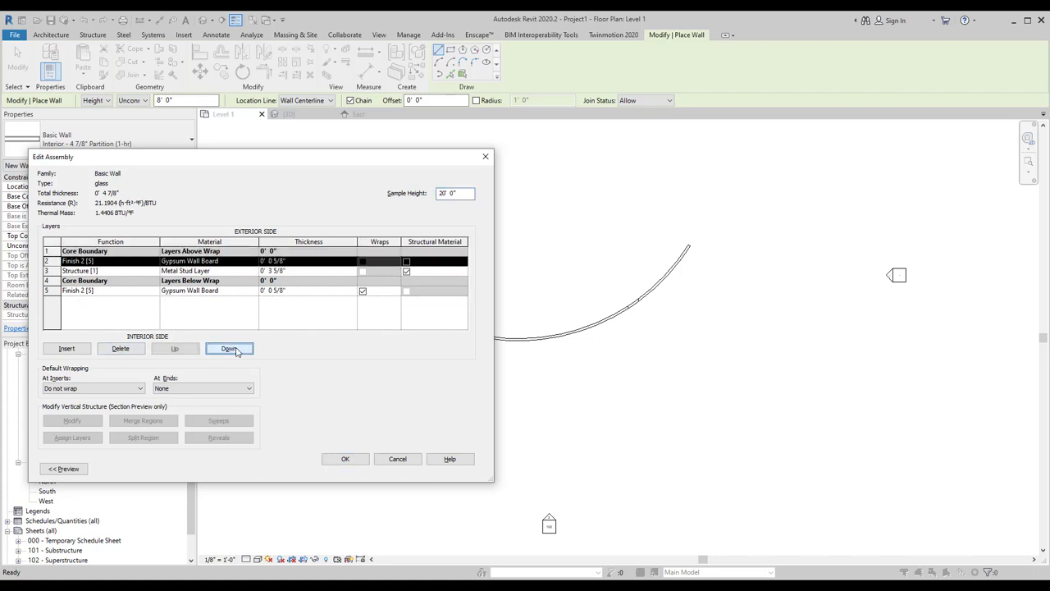
{"action": "left_click", "coordinate": [121, 349]}
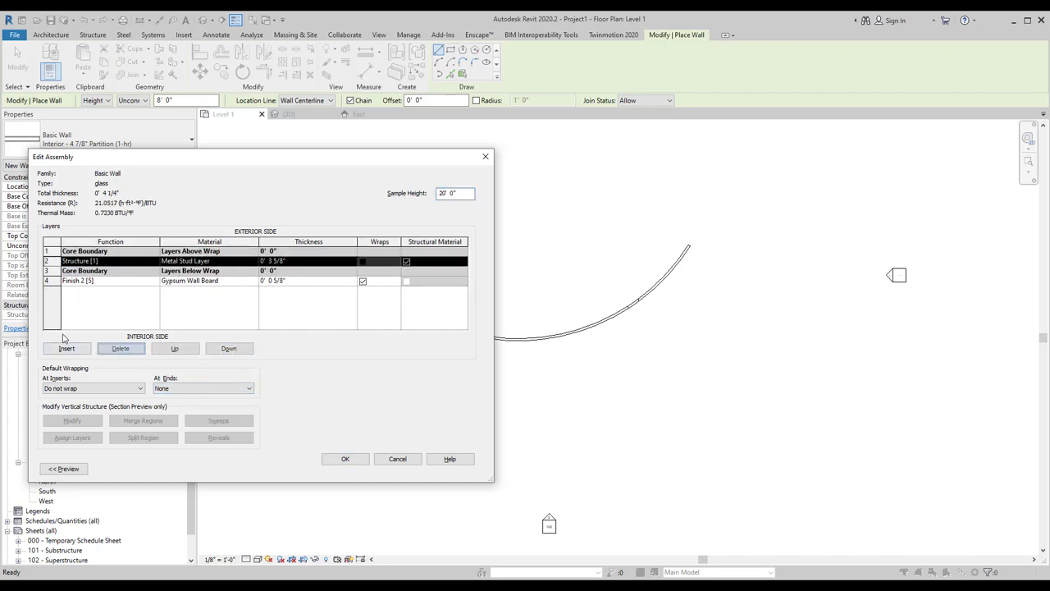
{"action": "left_click", "coordinate": [57, 281]}
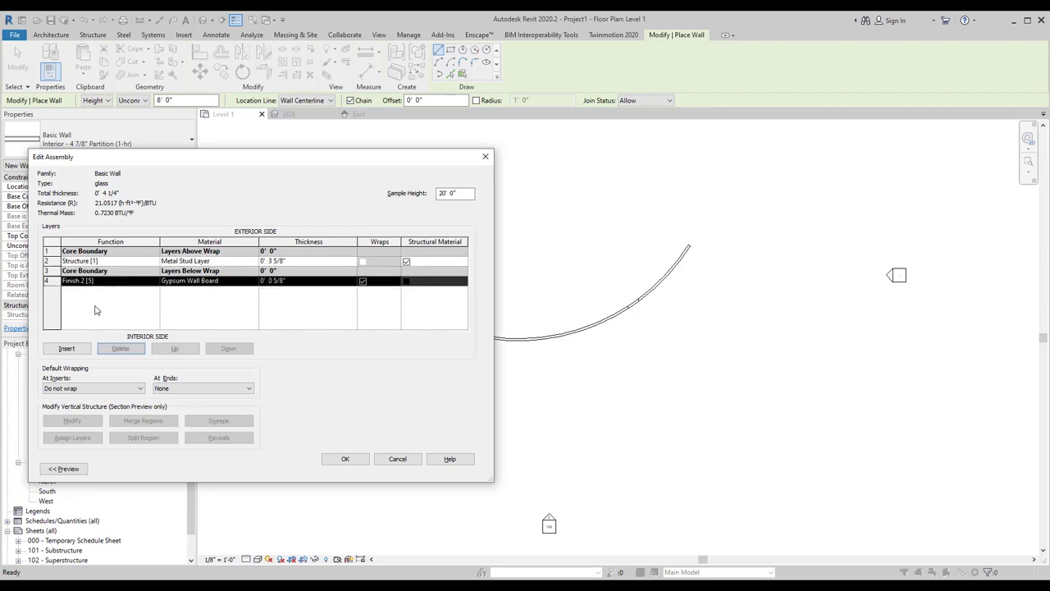
{"action": "left_click", "coordinate": [120, 348]}
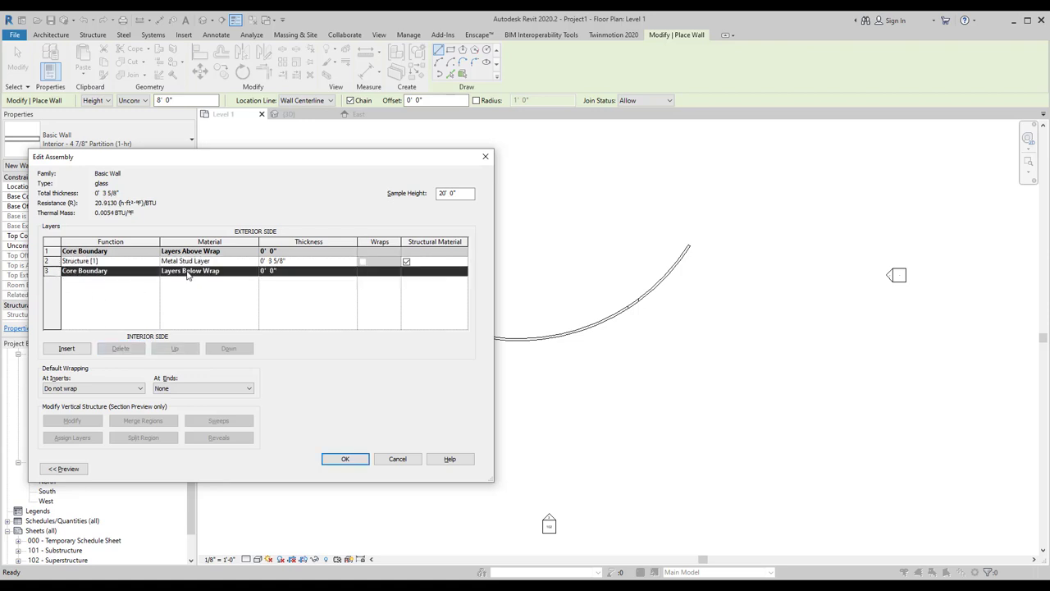
{"action": "left_click", "coordinate": [286, 262]}
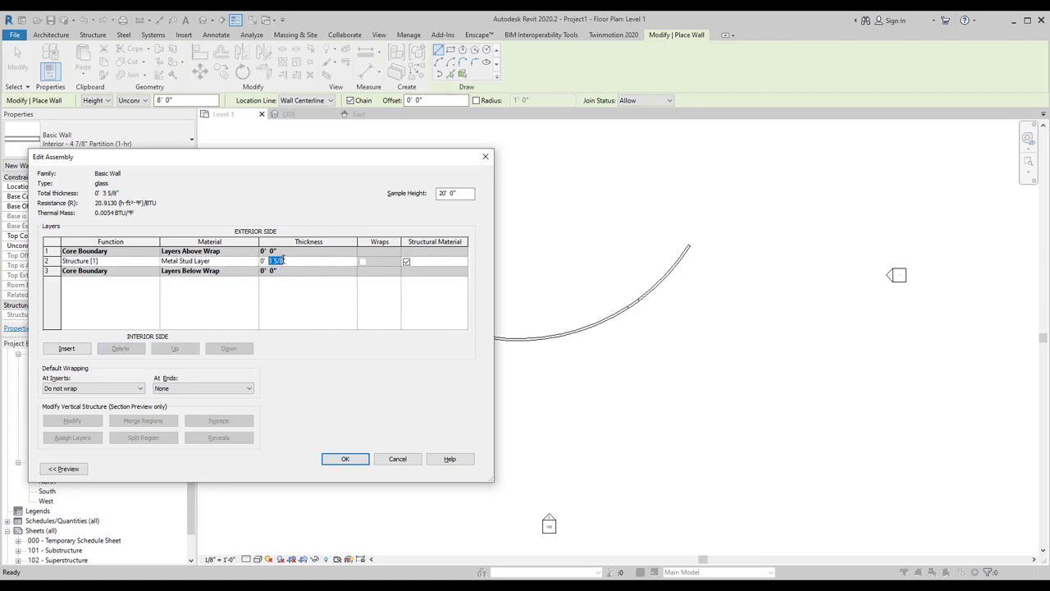
{"action": "left_click", "coordinate": [221, 263]}
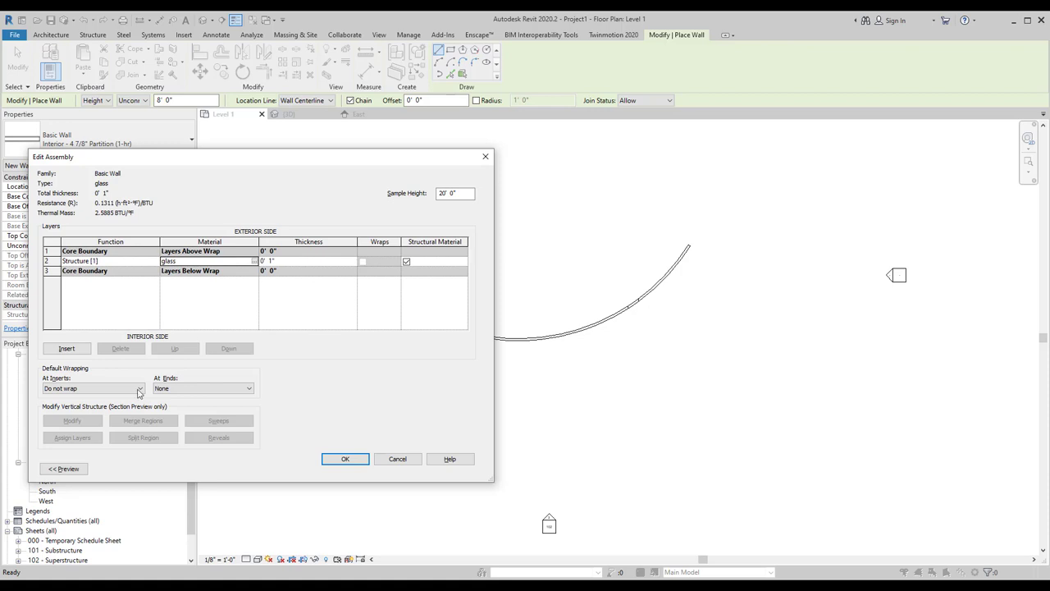
{"action": "left_click", "coordinate": [346, 460]}
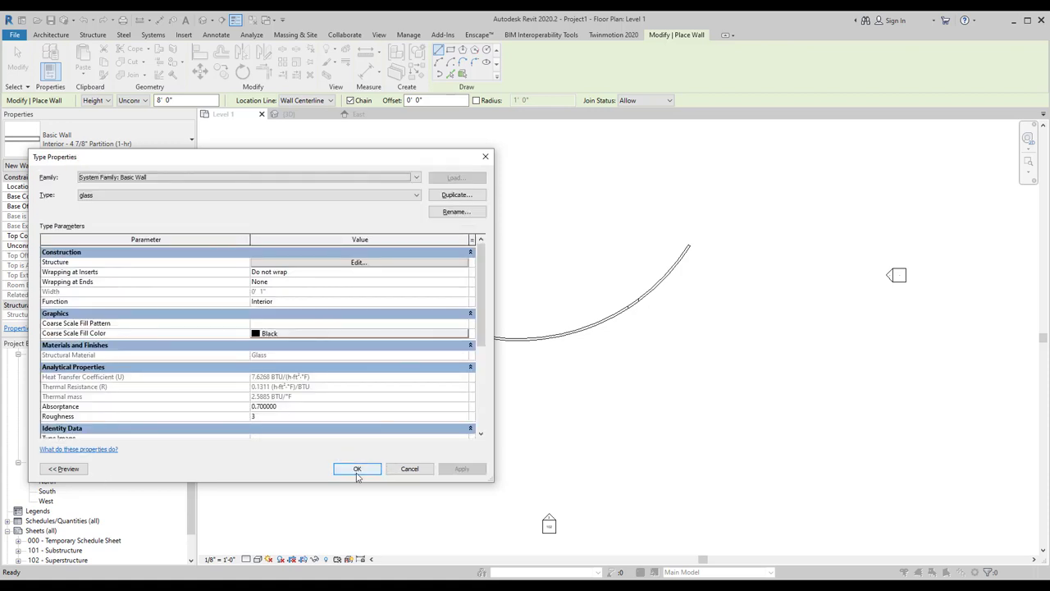
{"action": "left_click", "coordinate": [356, 468]}
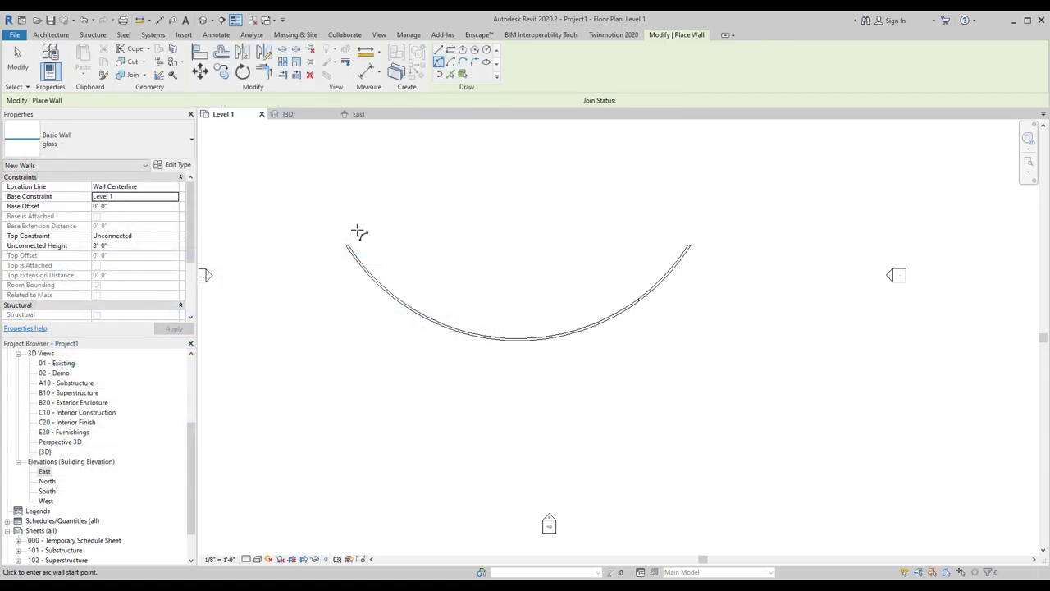
- Trace a glass-type arc wall over the holed wall's ends and curve, then view it in 3D
{"action": "scroll", "coordinate": [359, 230], "scroll_direction": "up", "scroll_amount": 5}
{"action": "left_click", "coordinate": [317, 317]}
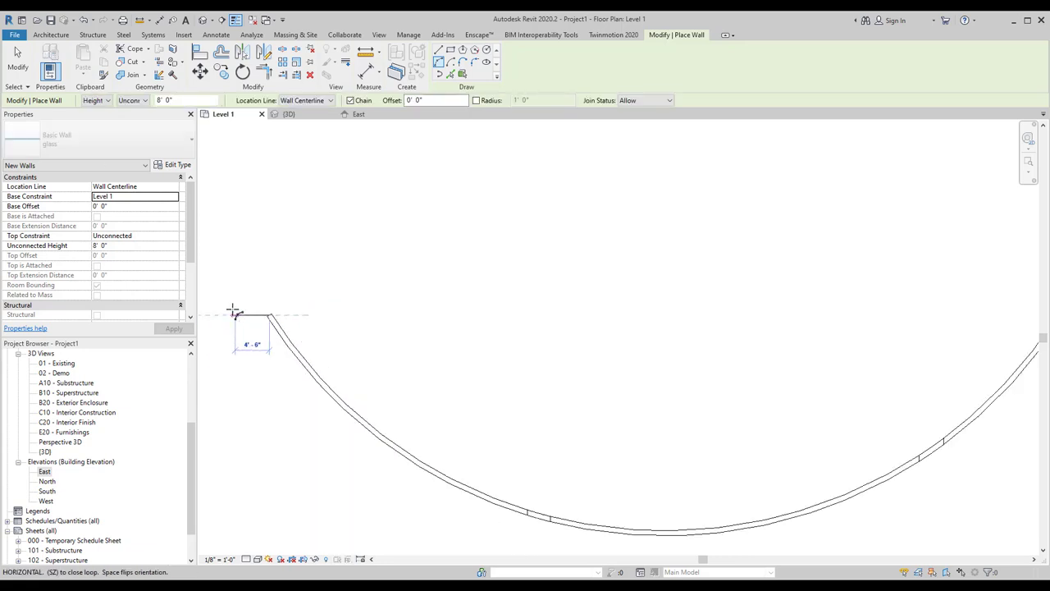
{"action": "left_click", "coordinate": [619, 283]}
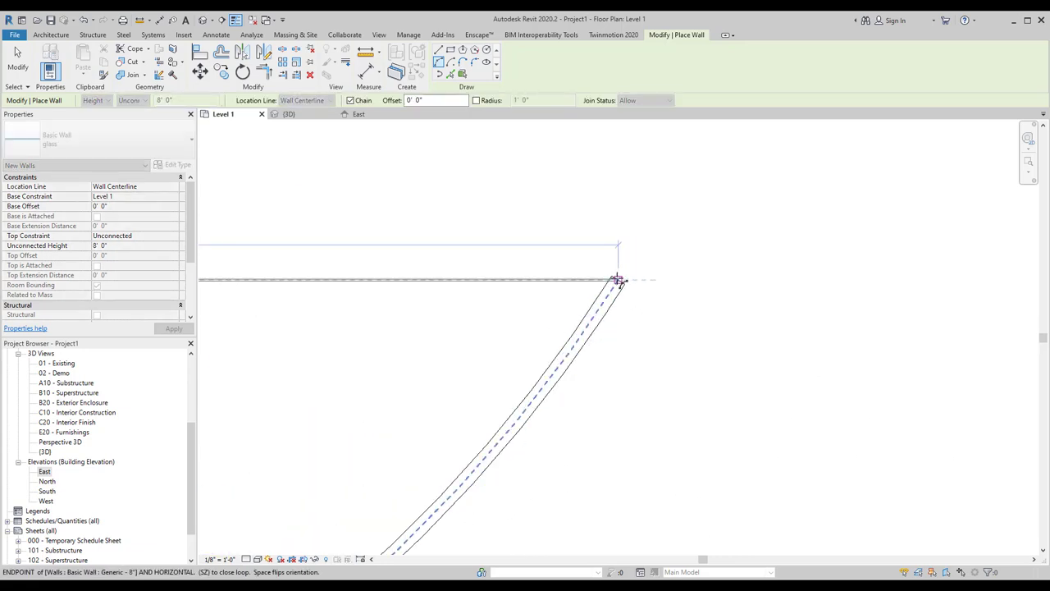
{"action": "scroll", "coordinate": [397, 329], "scroll_direction": "down", "scroll_amount": 1}
{"action": "scroll", "coordinate": [398, 327], "scroll_direction": "down", "scroll_amount": 1}
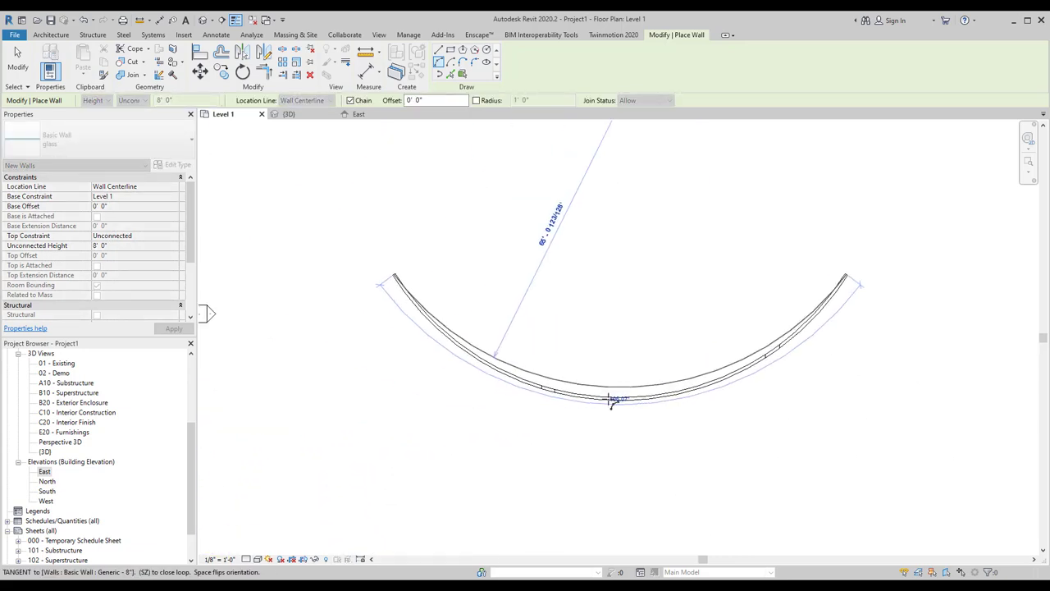
{"action": "scroll", "coordinate": [614, 403], "scroll_direction": "up", "scroll_amount": 3}
{"action": "scroll", "coordinate": [593, 403], "scroll_direction": "up", "scroll_amount": 1}
{"action": "left_click", "coordinate": [625, 394]}
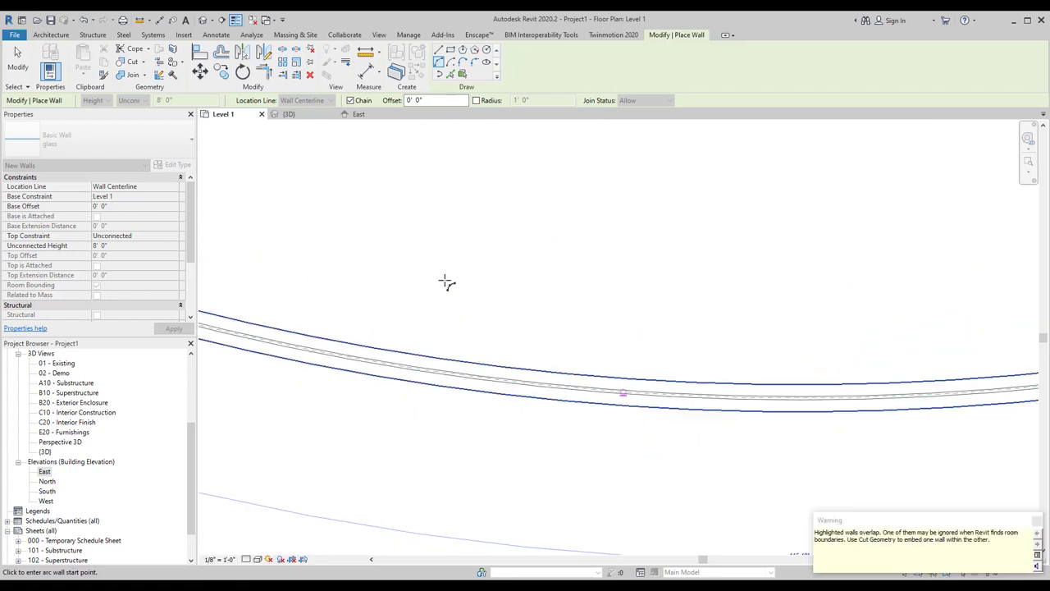
{"action": "left_click", "coordinate": [204, 22]}
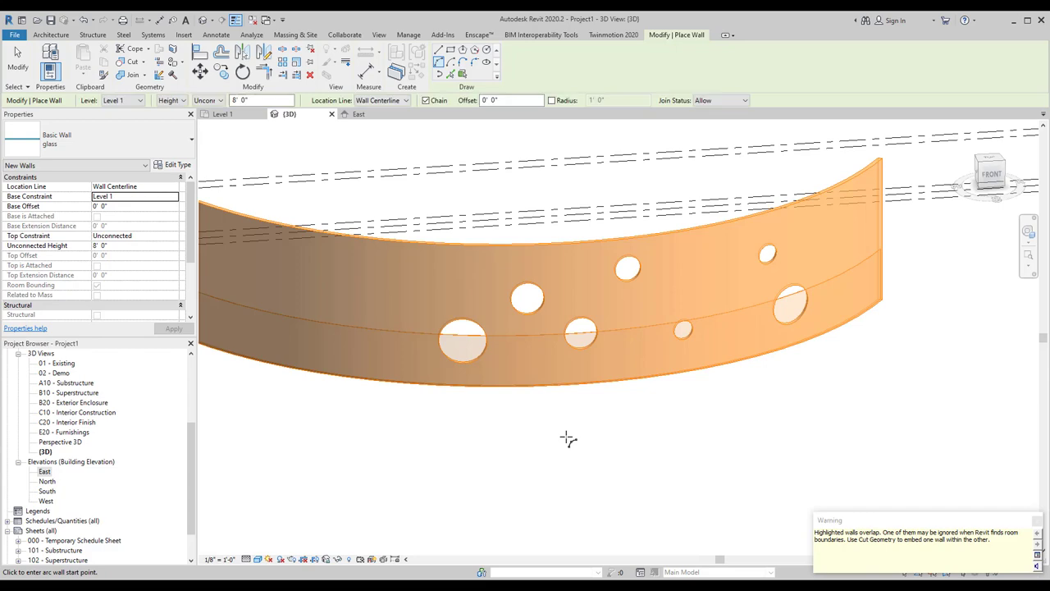
- Tab-select the overlapping glass wall and drag its top up to about 22' 5"
{"action": "key", "text": "Escape"}
{"action": "key", "text": "Escape"}
{"action": "left_click", "coordinate": [539, 345]}
{"action": "left_click", "coordinate": [539, 341]}
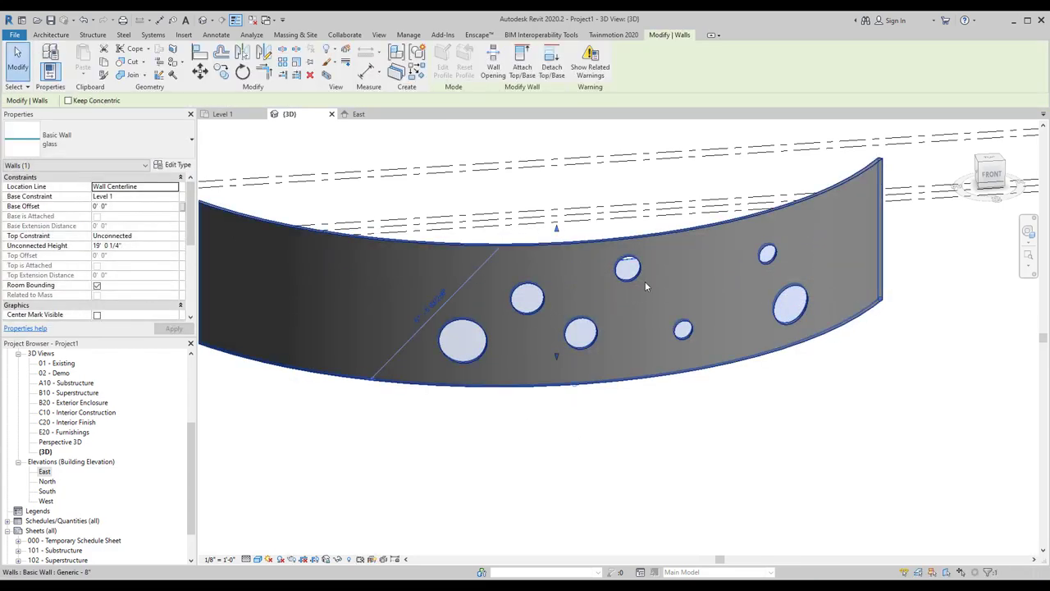
{"action": "left_click_drag", "start_coordinate": [557, 229], "coordinate": [553, 196]}
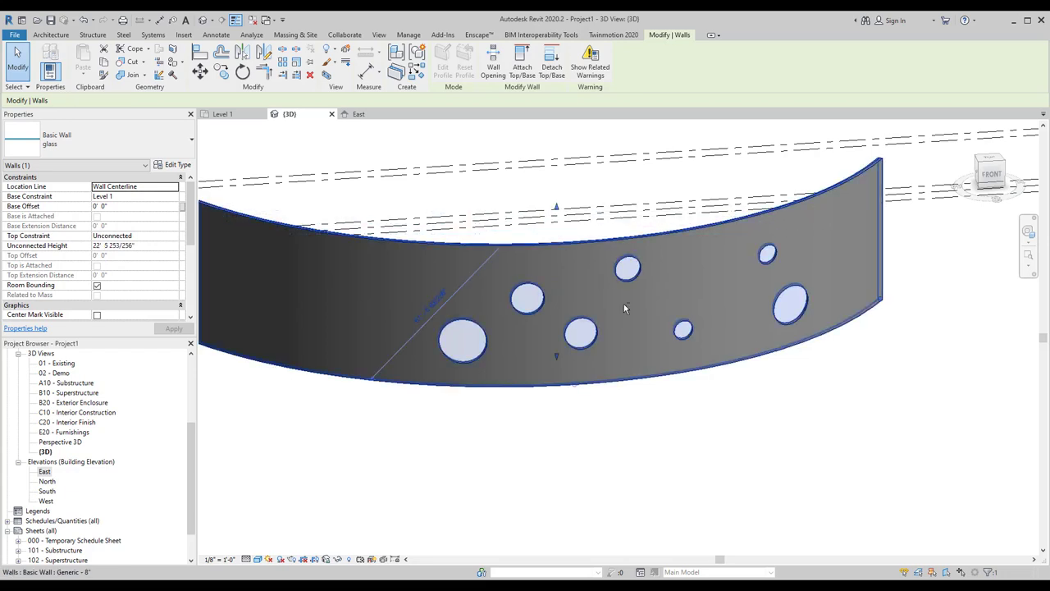
{"action": "middle_click_drag", "start_coordinate": [623, 303], "coordinate": [651, 289], "text": "shift"}
{"action": "left_click", "coordinate": [669, 395]}
{"action": "scroll", "coordinate": [563, 289], "scroll_direction": "down", "scroll_amount": 2}
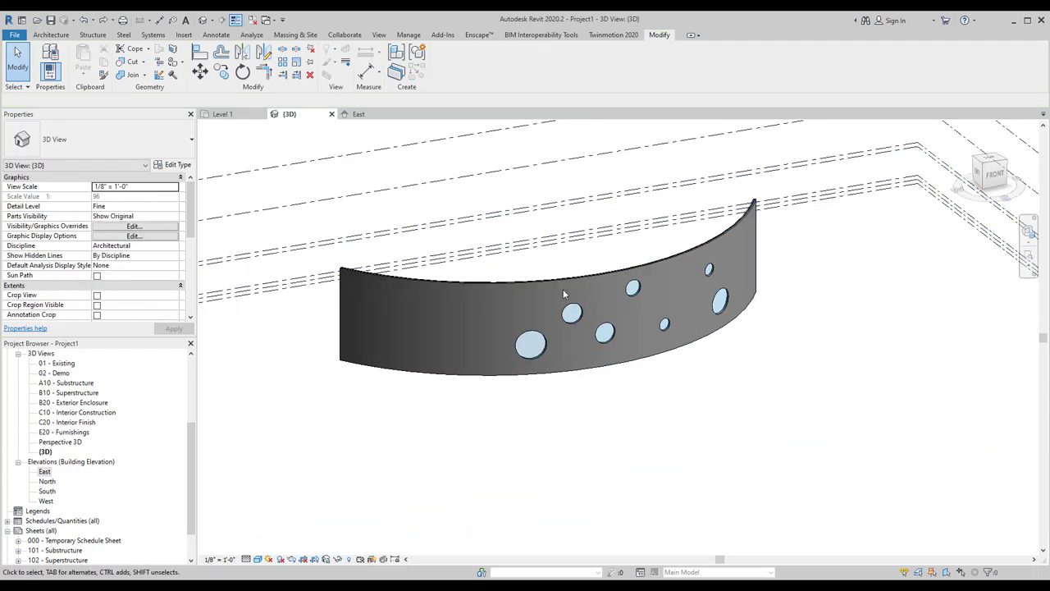
{"action": "scroll", "coordinate": [562, 289], "scroll_direction": "up", "scroll_amount": 3}
{"action": "scroll", "coordinate": [563, 412], "scroll_direction": "up", "scroll_amount": 3}
{"action": "scroll", "coordinate": [658, 191], "scroll_direction": "up", "scroll_amount": 2}
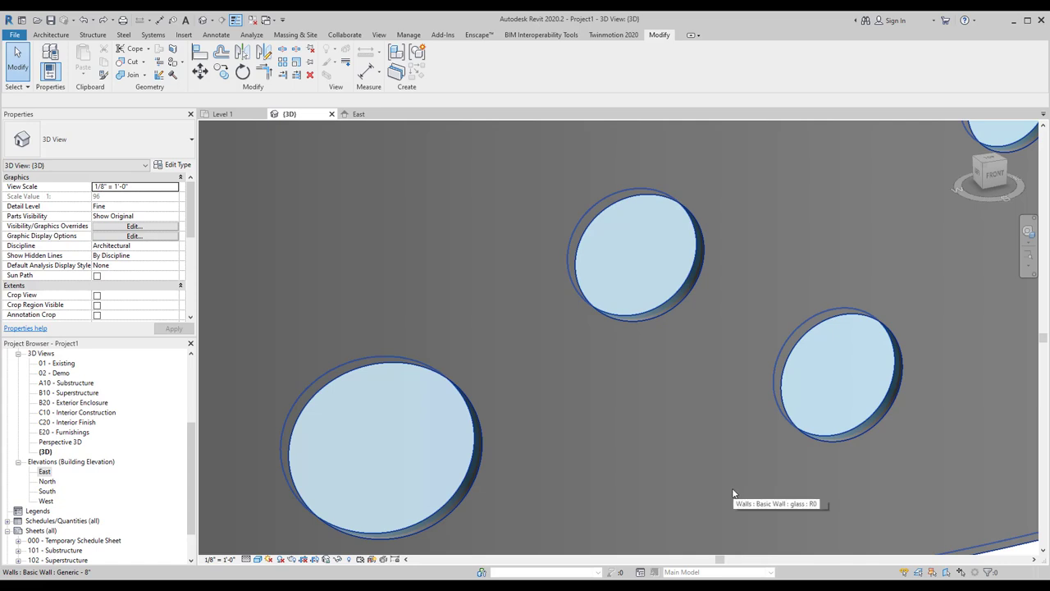
{"action": "scroll", "coordinate": [607, 306], "scroll_direction": "down", "scroll_amount": 2}
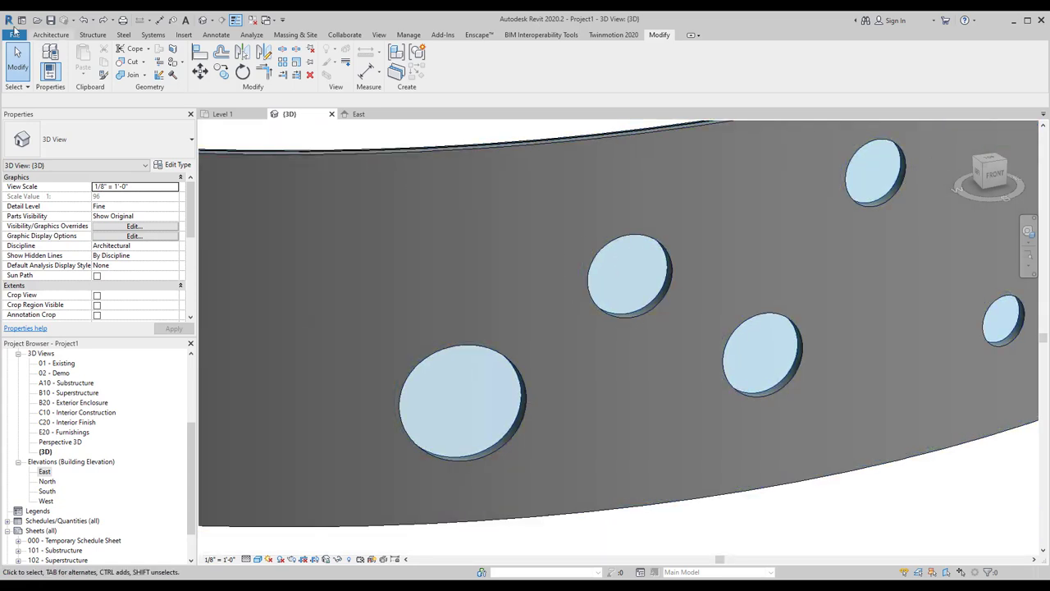
{"action": "left_click", "coordinate": [49, 34]}
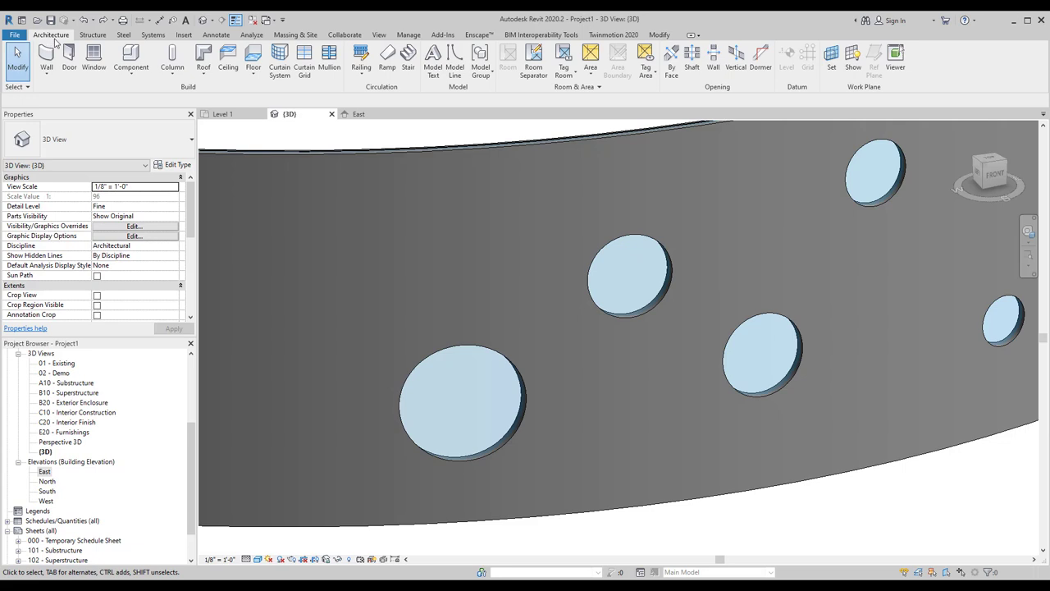
- Create an in-place model in the Windows category, filtered to Architecture, keeping the default name Windows 1
{"action": "left_click", "coordinate": [131, 73]}
{"action": "left_click", "coordinate": [152, 117]}
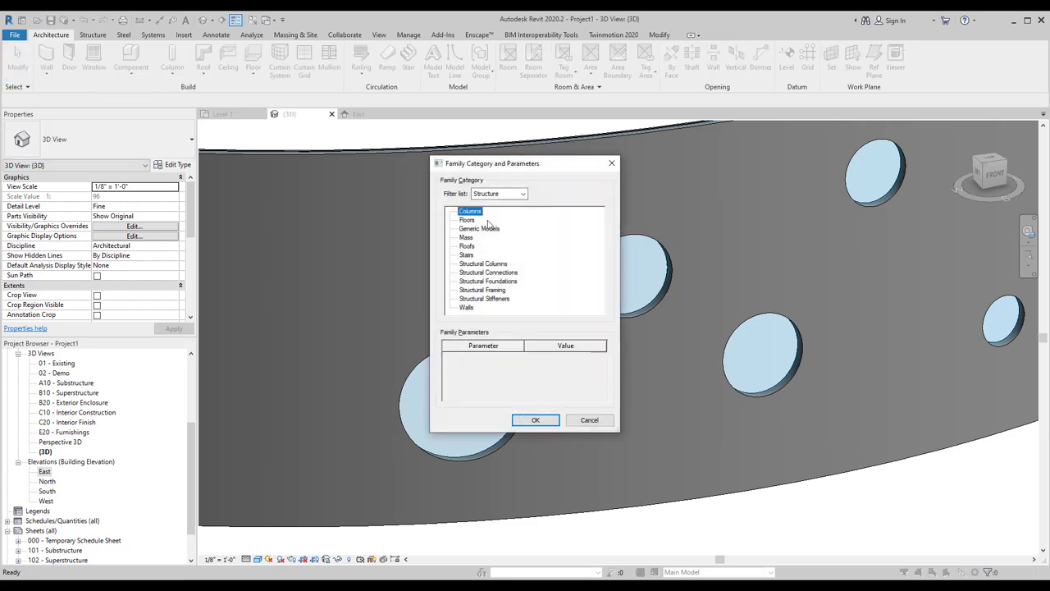
{"action": "key", "text": "w"}
{"action": "left_click", "coordinate": [489, 194]}
{"action": "left_click", "coordinate": [476, 204]}
{"action": "left_click", "coordinate": [476, 213]}
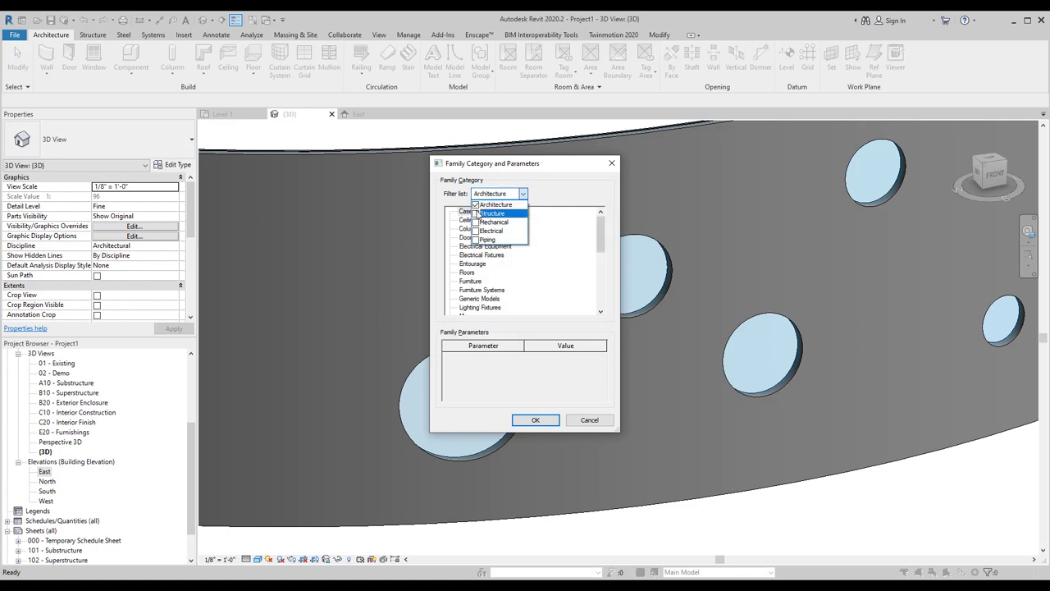
{"action": "left_click", "coordinate": [475, 281]}
{"action": "key", "text": "w"}
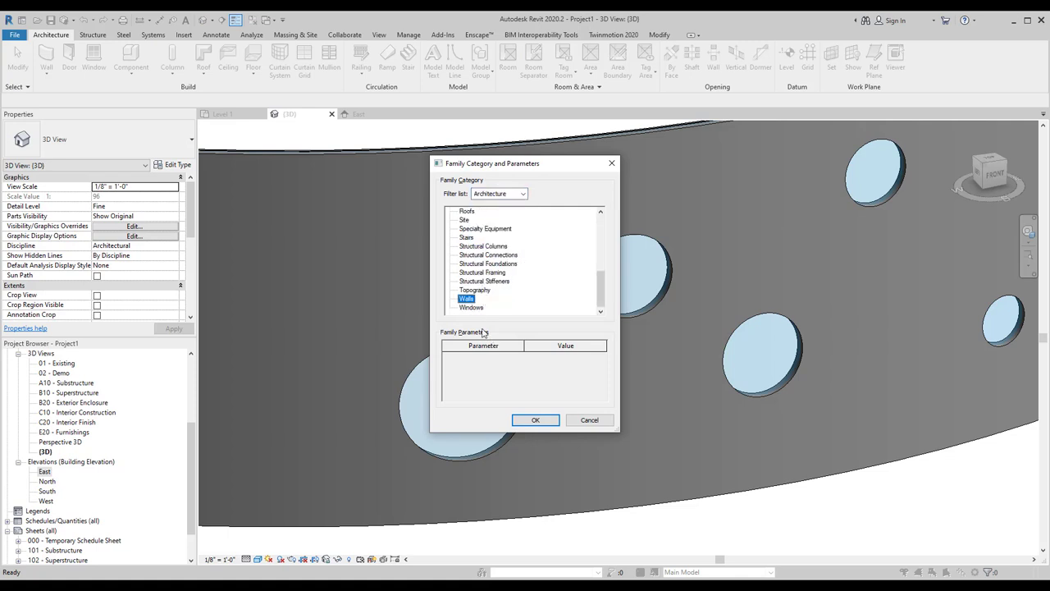
{"action": "left_click", "coordinate": [531, 420]}
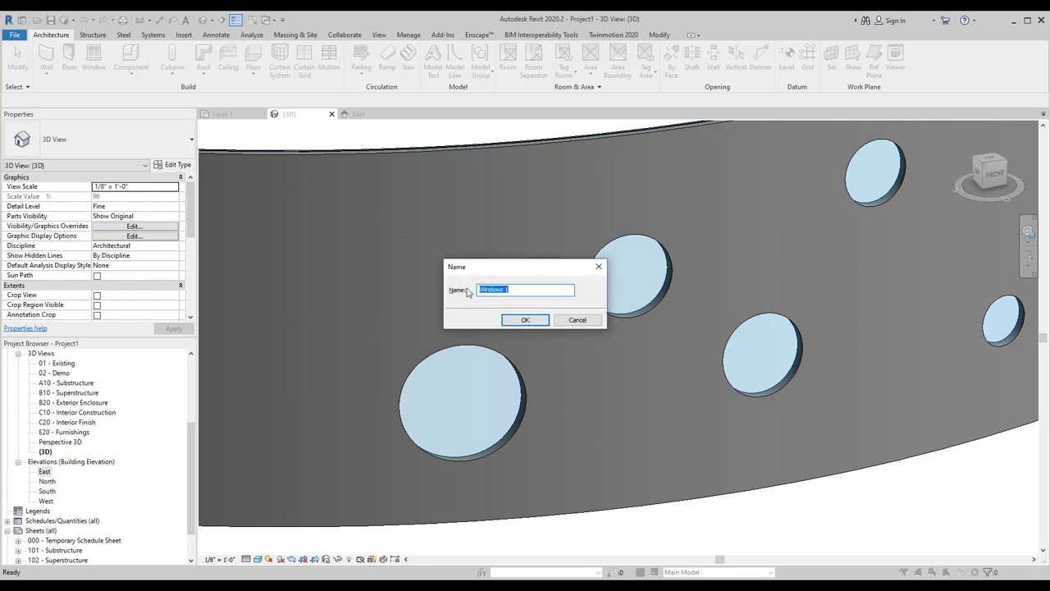
{"action": "left_click", "coordinate": [507, 320]}
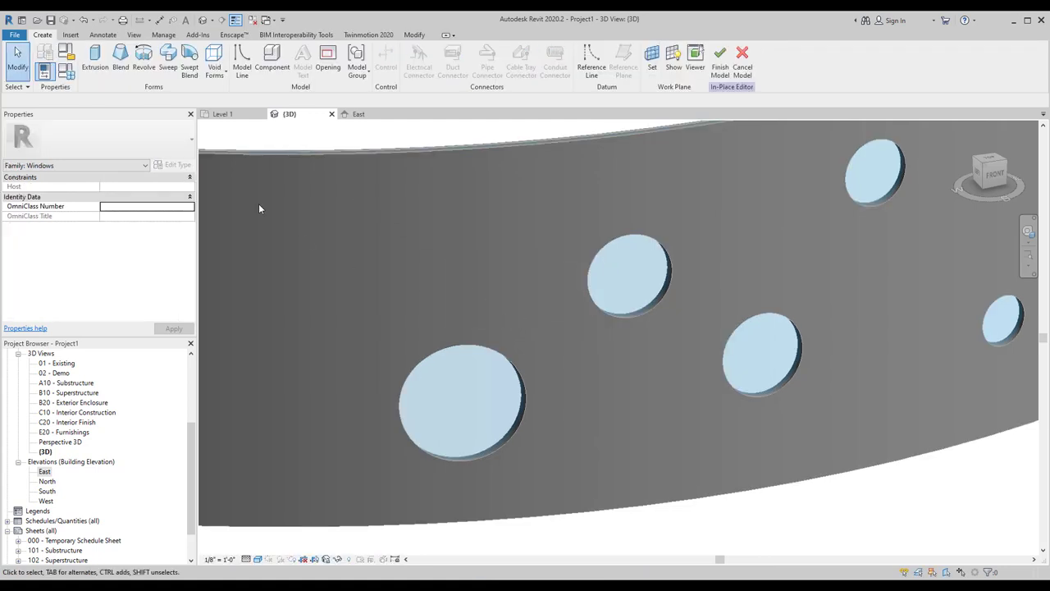
- Start a sweep whose path is picked along the circular opening's edge, and accept the path
{"action": "left_click", "coordinate": [167, 62]}
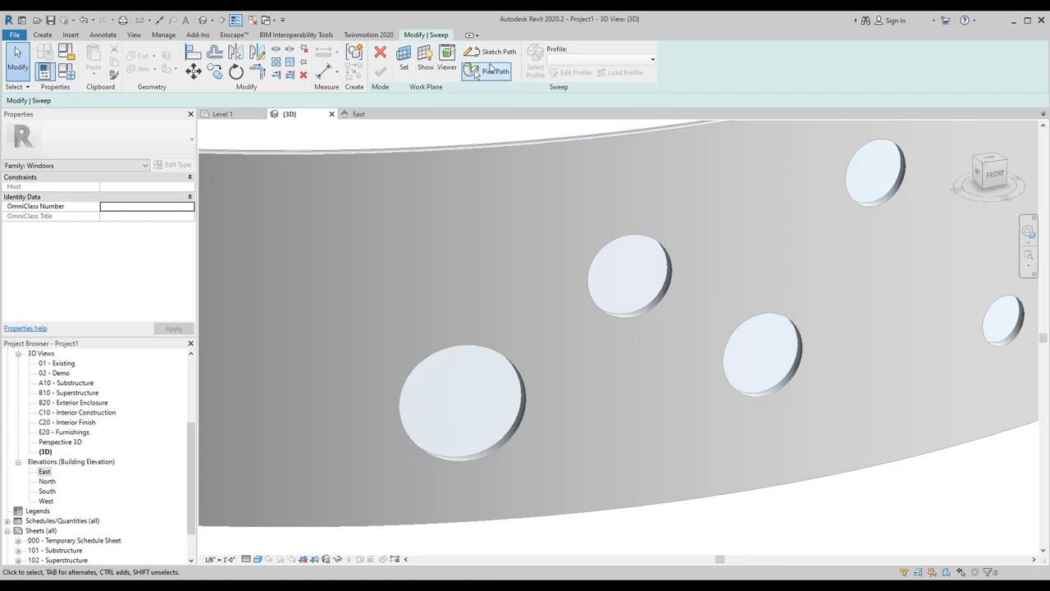
{"action": "left_click", "coordinate": [490, 69]}
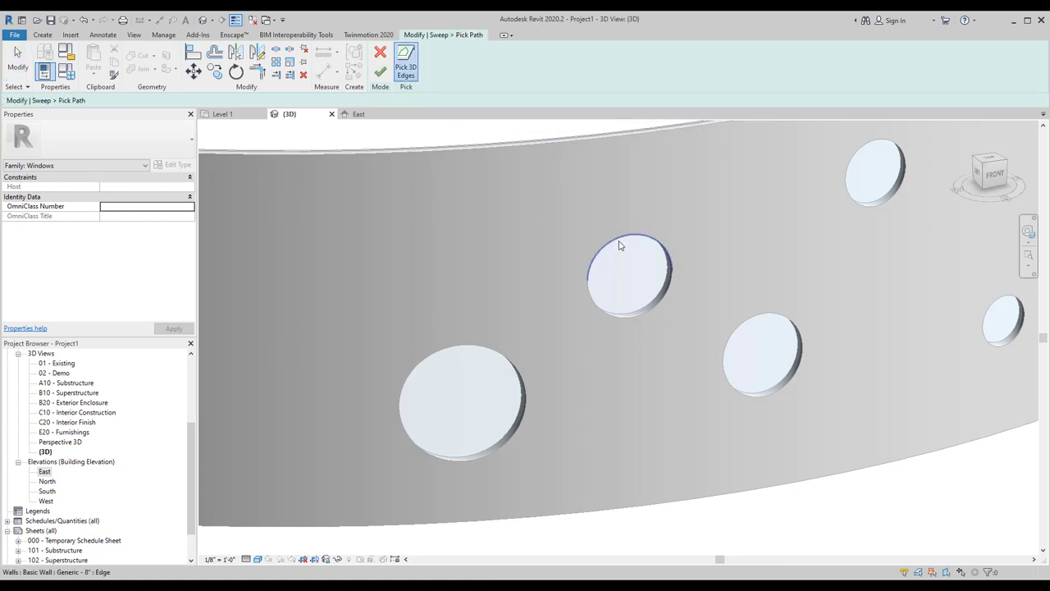
{"action": "left_click", "coordinate": [620, 244]}
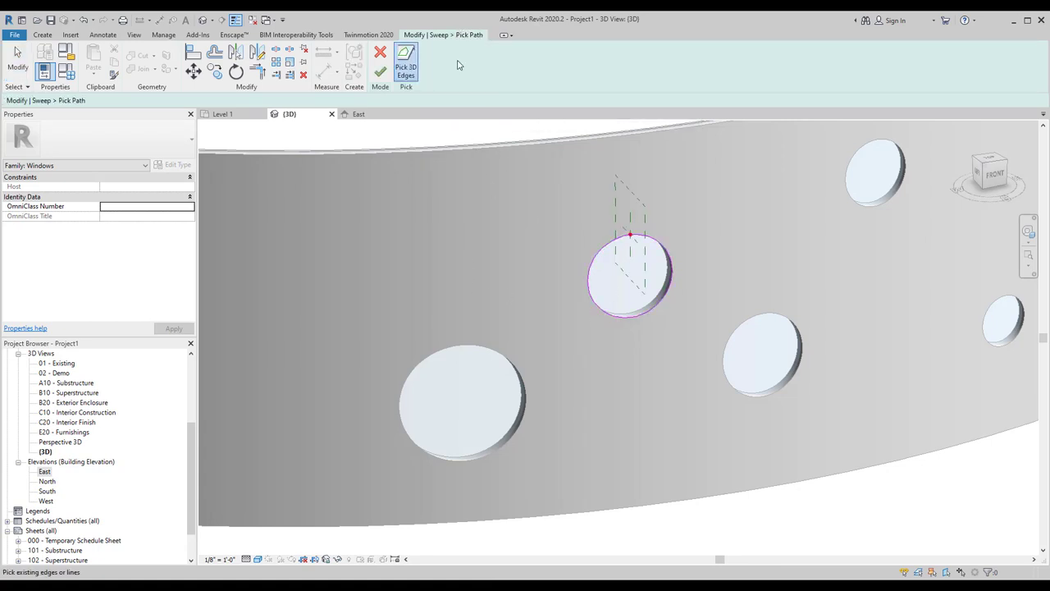
{"action": "left_click", "coordinate": [380, 70]}
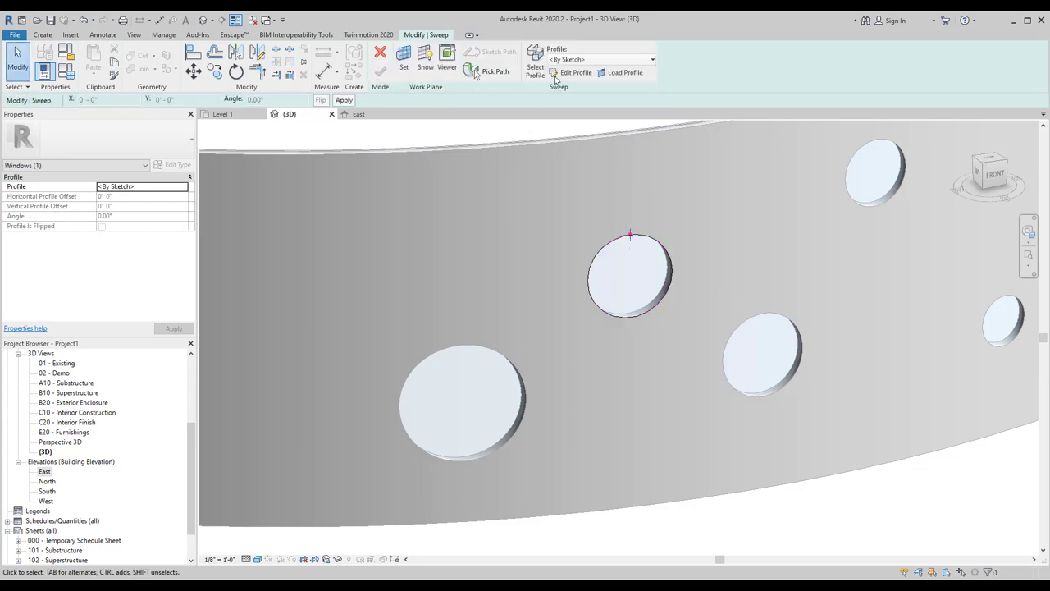
- Begin the sweep profile sketch, placing the first rectangle corners at the top of the rim
{"action": "left_click", "coordinate": [574, 72]}
{"action": "scroll", "coordinate": [592, 215], "scroll_direction": "up", "scroll_amount": 3}
{"action": "scroll", "coordinate": [591, 209], "scroll_direction": "up", "scroll_amount": 4}
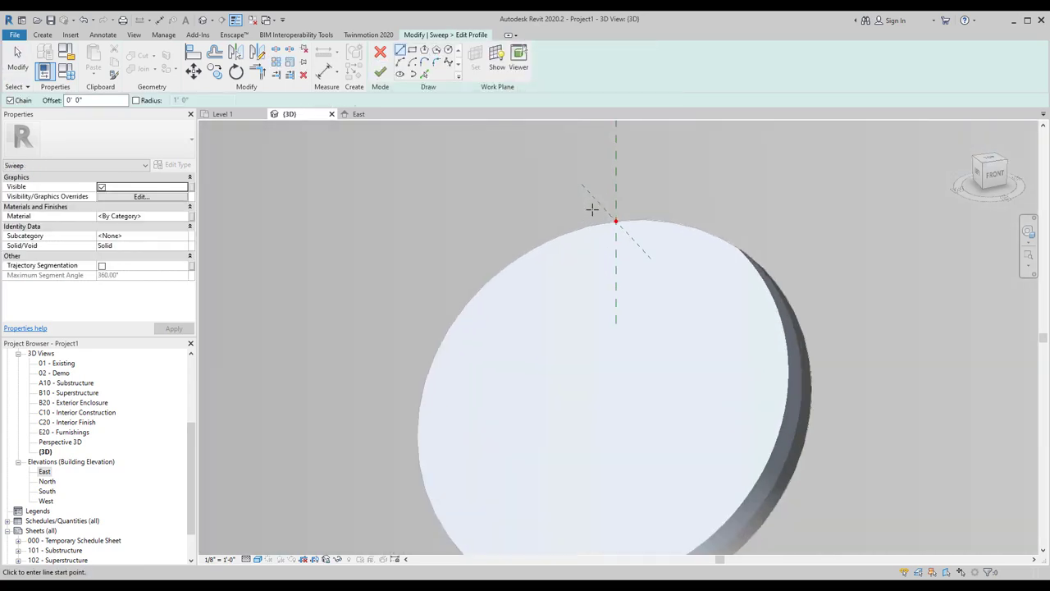
{"action": "scroll", "coordinate": [604, 237], "scroll_direction": "up", "scroll_amount": 3}
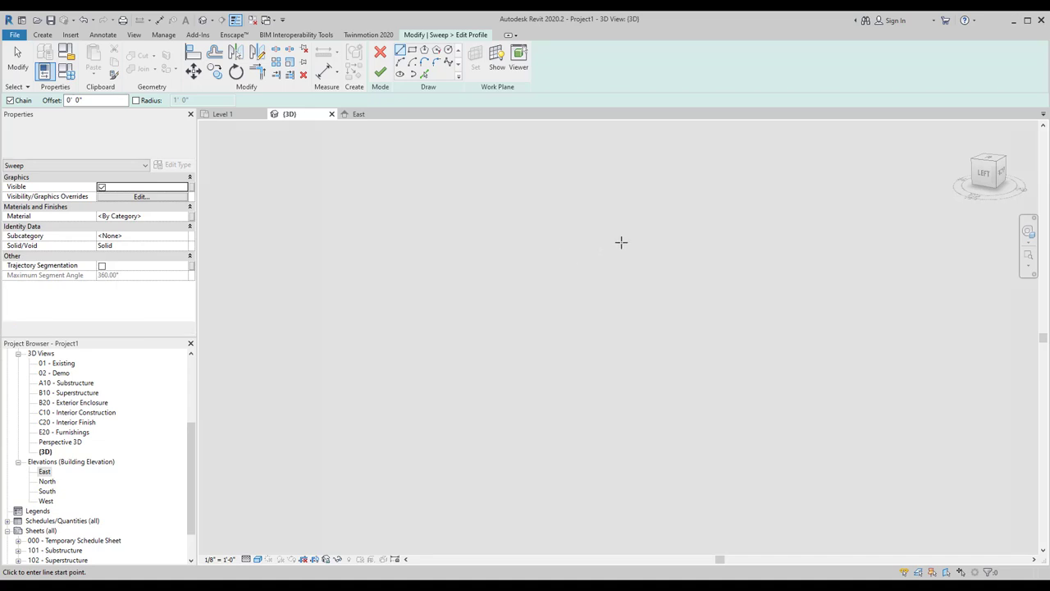
{"action": "scroll", "coordinate": [639, 238], "scroll_direction": "down", "scroll_amount": 5}
{"action": "scroll", "coordinate": [659, 235], "scroll_direction": "up", "scroll_amount": 2}
{"action": "scroll", "coordinate": [757, 186], "scroll_direction": "up", "scroll_amount": 3}
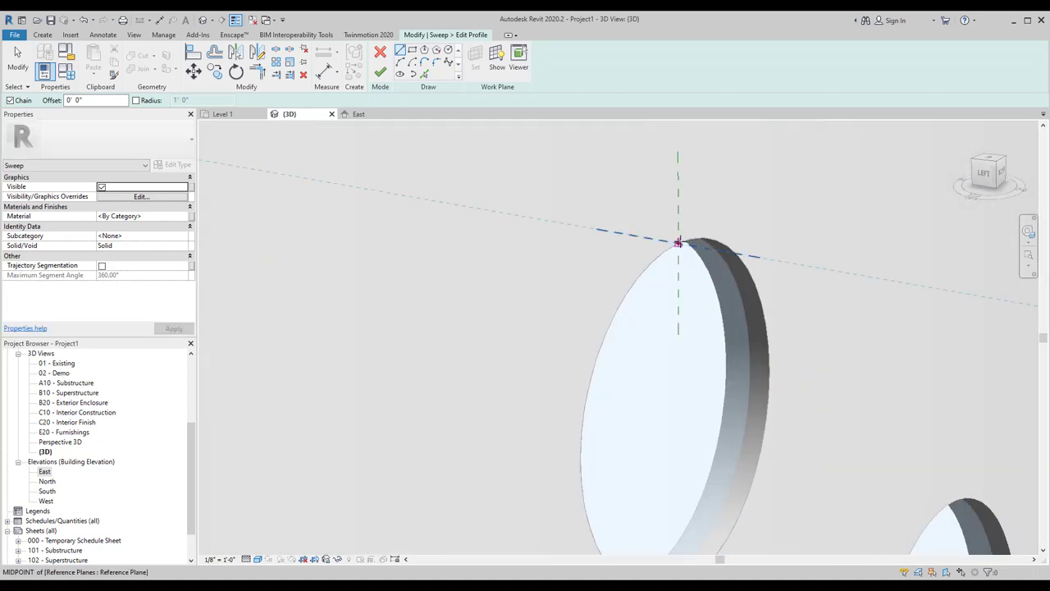
{"action": "left_click", "coordinate": [676, 220]}
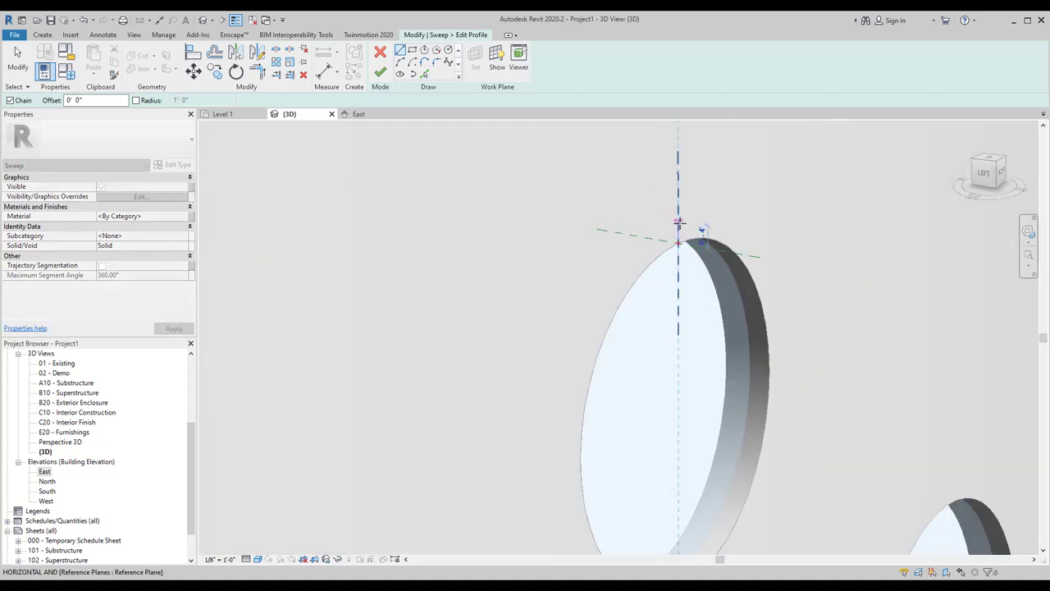
{"action": "scroll", "coordinate": [678, 222], "scroll_direction": "up", "scroll_amount": 2}
{"action": "left_click", "coordinate": [686, 223]}
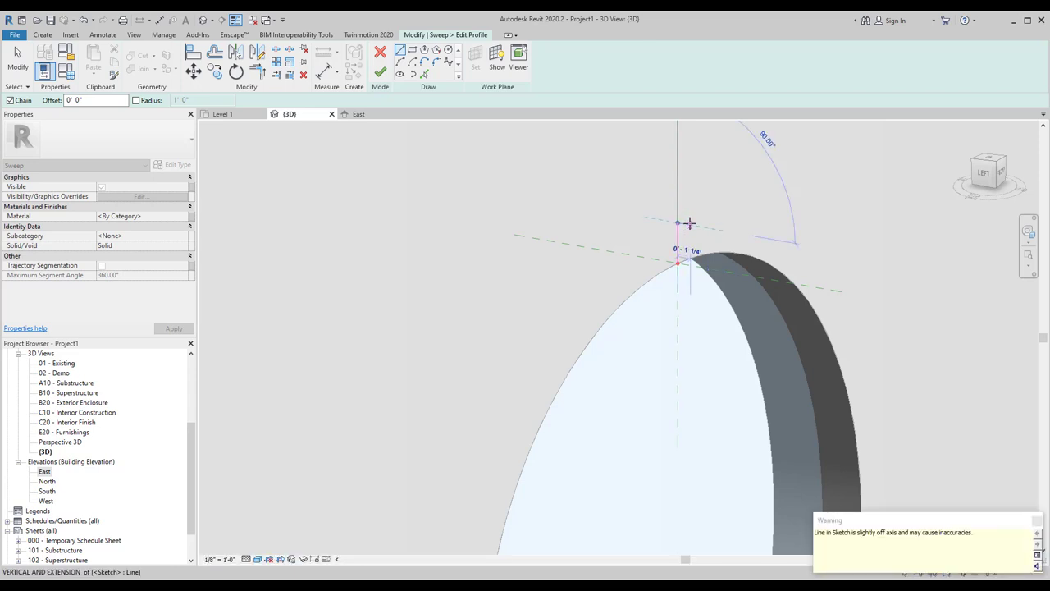
{"action": "left_click", "coordinate": [687, 231]}
{"action": "scroll", "coordinate": [681, 277], "scroll_direction": "up", "scroll_amount": 2}
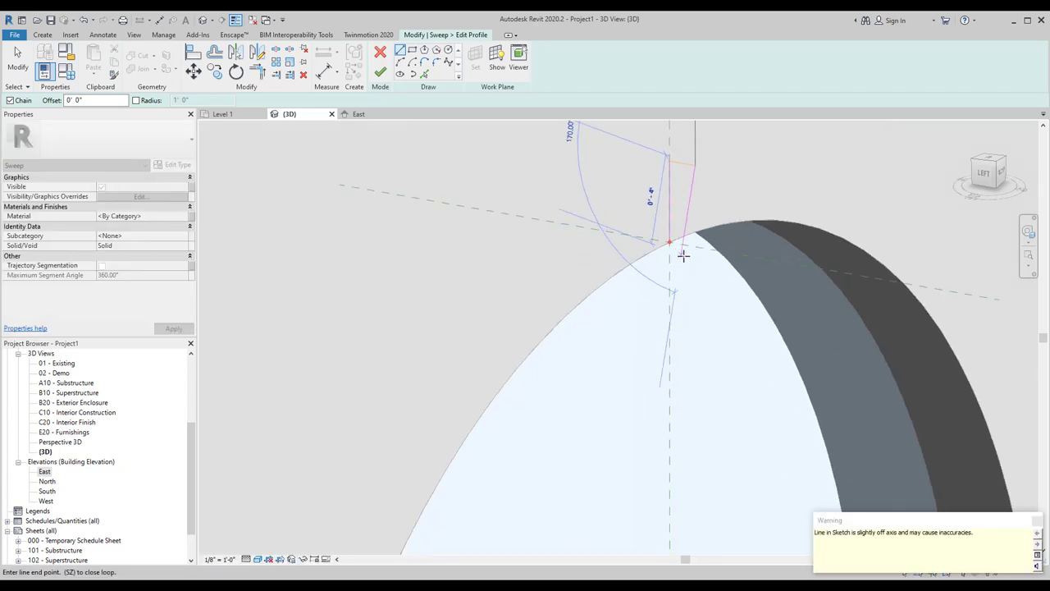
- Place the remaining corner, close the rectangular profile loop, and finish the profile sketch
{"action": "mouse_move", "coordinate": [692, 260]}
{"action": "middle_mouse_down", "text": "shift"}
{"action": "mouse_move", "coordinate": [648, 240]}
{"action": "mouse_move", "coordinate": [687, 278]}
{"action": "middle_mouse_up", "text": "shift"}
{"action": "scroll", "coordinate": [681, 270], "scroll_direction": "down", "scroll_amount": 3}
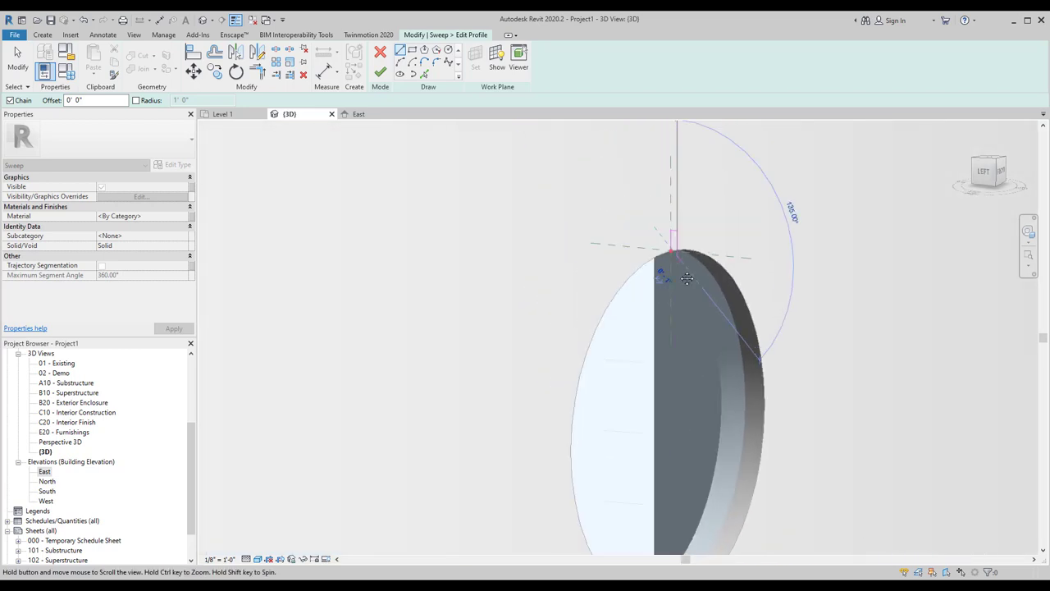
{"action": "scroll", "coordinate": [687, 278], "scroll_direction": "up", "scroll_amount": 2}
{"action": "scroll", "coordinate": [687, 278], "scroll_direction": "up", "scroll_amount": 2}
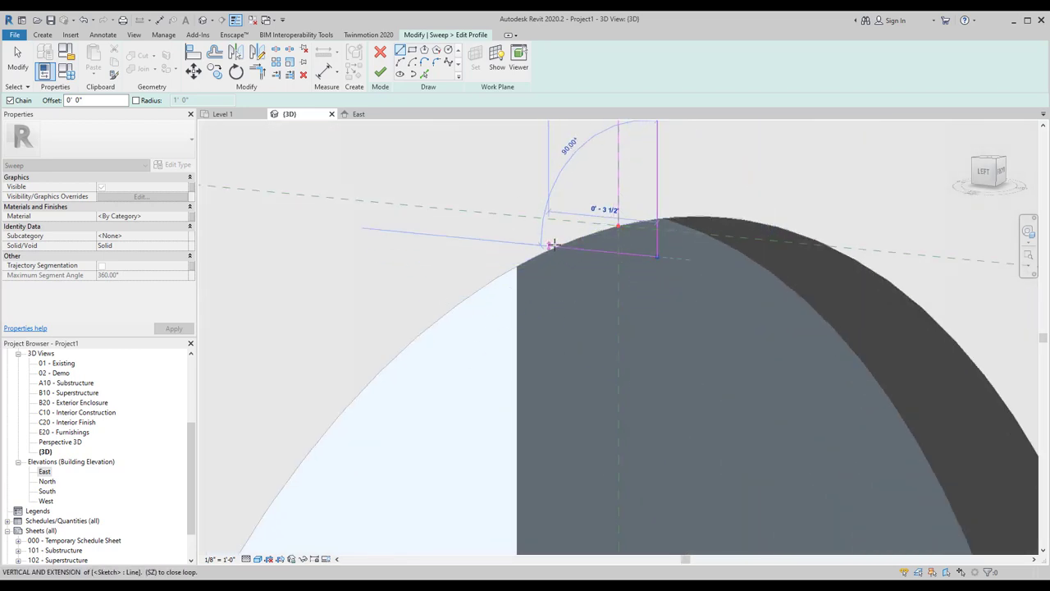
{"action": "left_click", "coordinate": [542, 217]}
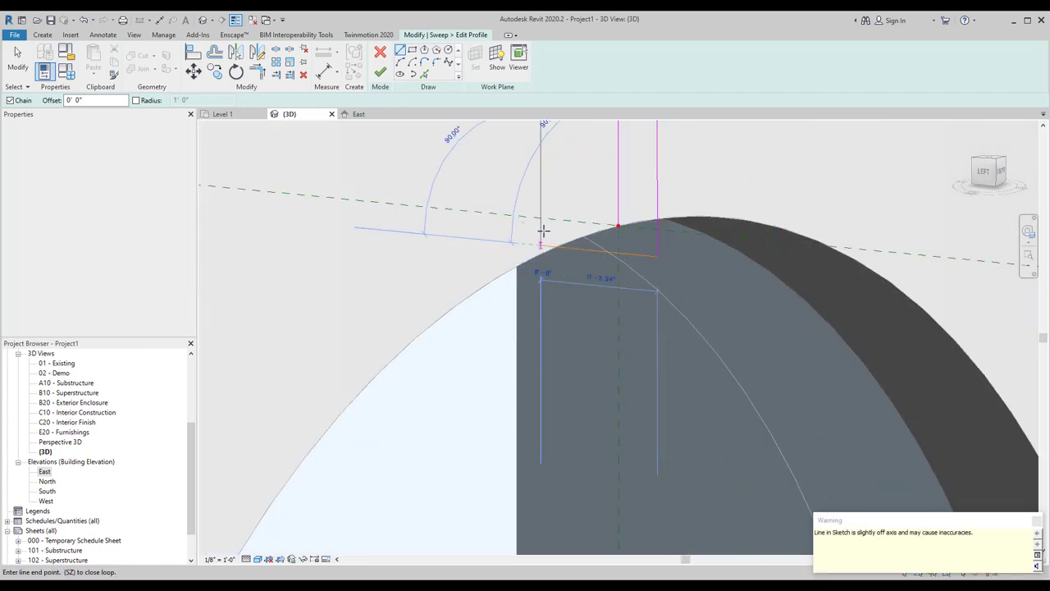
{"action": "left_click", "coordinate": [618, 224]}
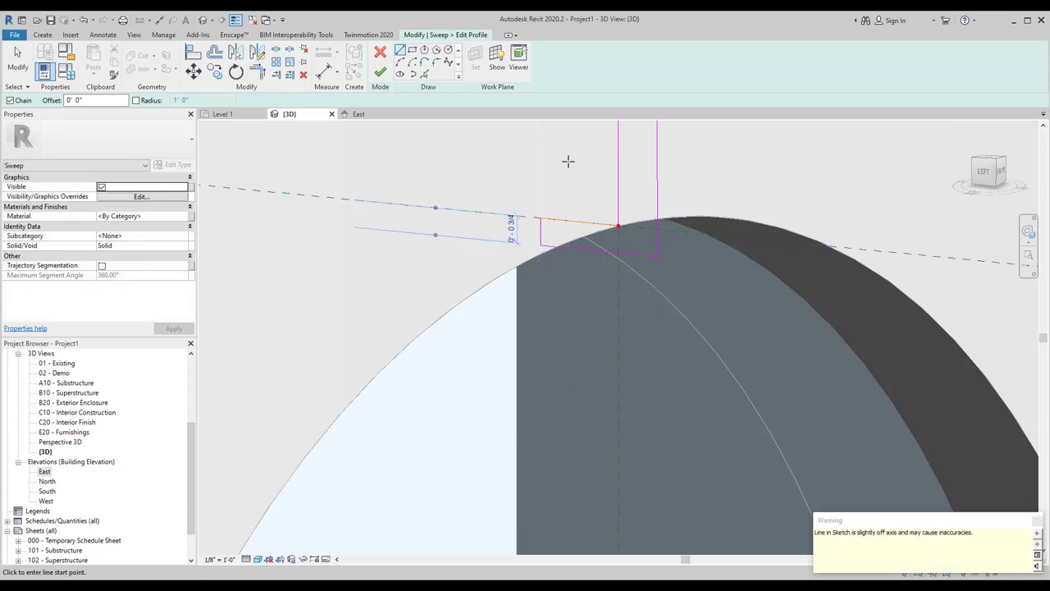
{"action": "scroll", "coordinate": [598, 173], "scroll_direction": "down", "scroll_amount": 2}
{"action": "scroll", "coordinate": [598, 173], "scroll_direction": "down", "scroll_amount": 2}
{"action": "left_click", "coordinate": [379, 71]}
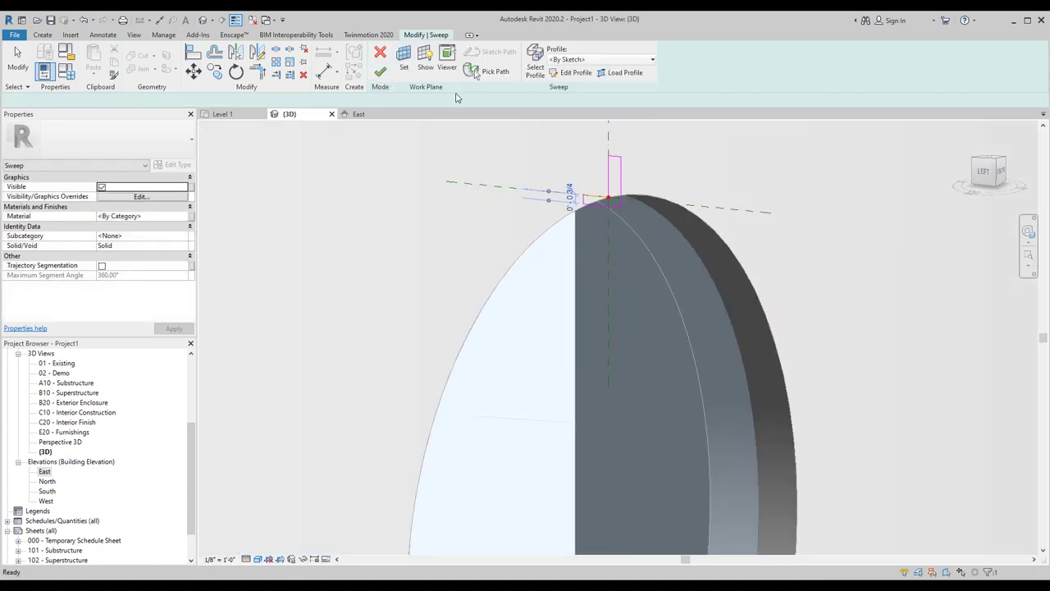
- Finish the sweep so the frame ring forms around the circular opening
{"action": "left_click", "coordinate": [380, 72]}
{"action": "scroll", "coordinate": [511, 153], "scroll_direction": "down", "scroll_amount": 2}
{"action": "scroll", "coordinate": [543, 162], "scroll_direction": "down", "scroll_amount": 2}
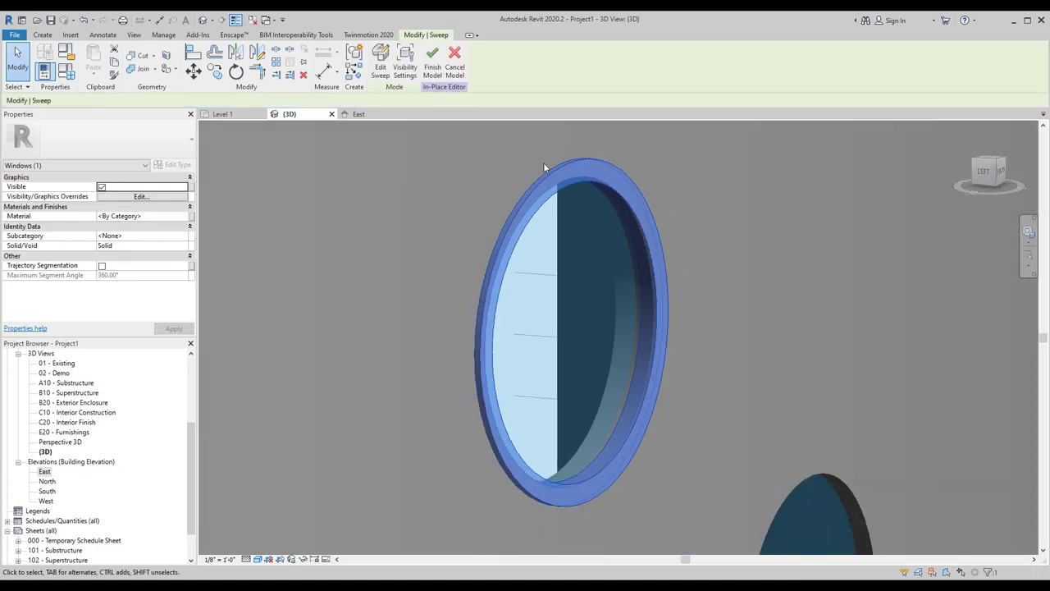
{"action": "scroll", "coordinate": [543, 162], "scroll_direction": "down", "scroll_amount": 2}
{"action": "key", "text": "Escape"}
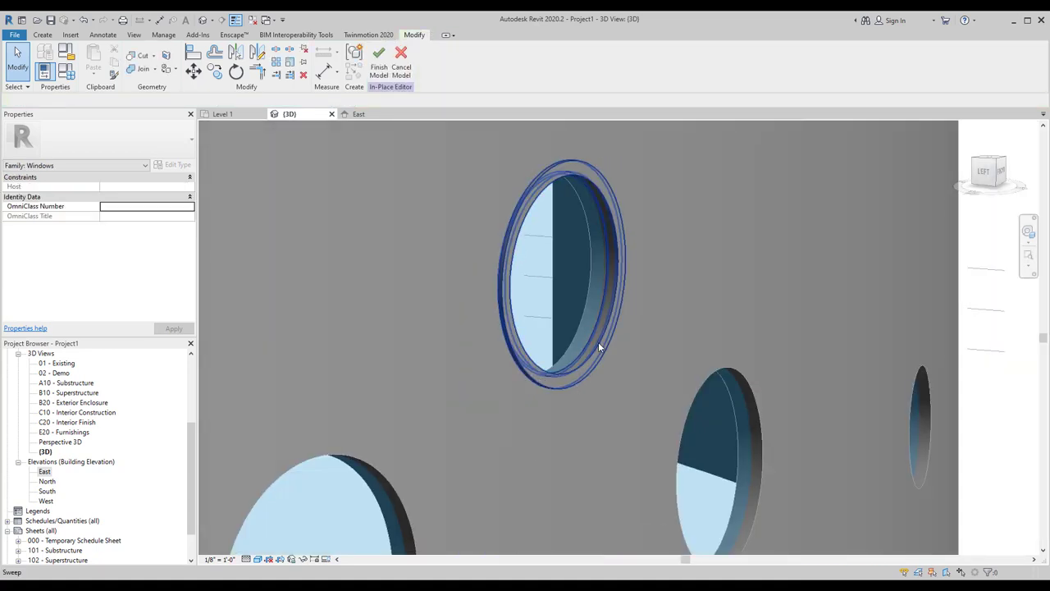
- Link the frame ring's material to a new family parameter named m
{"action": "left_click", "coordinate": [598, 341]}
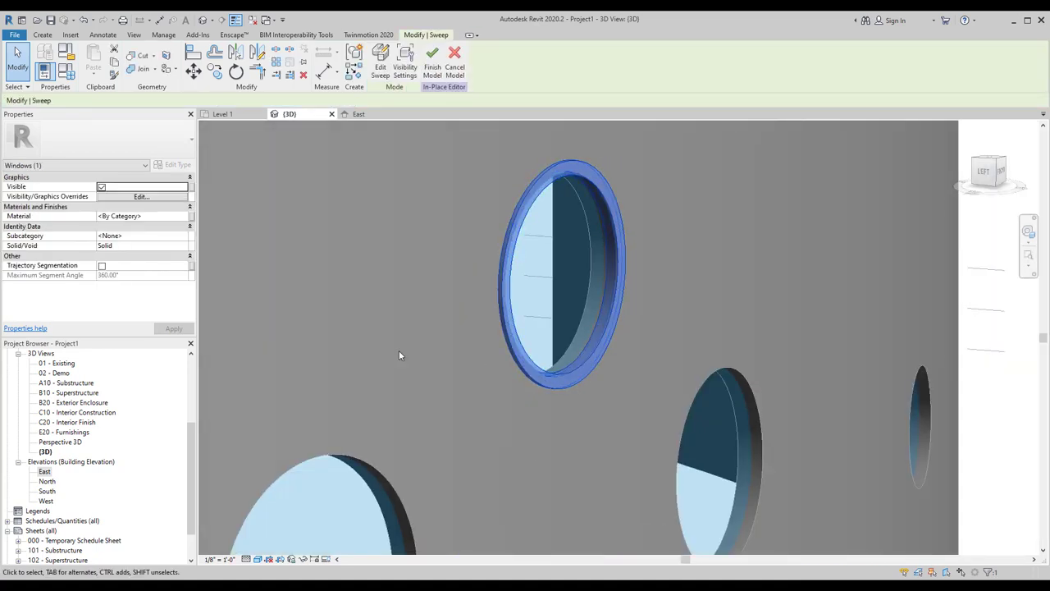
{"action": "left_click", "coordinate": [176, 216]}
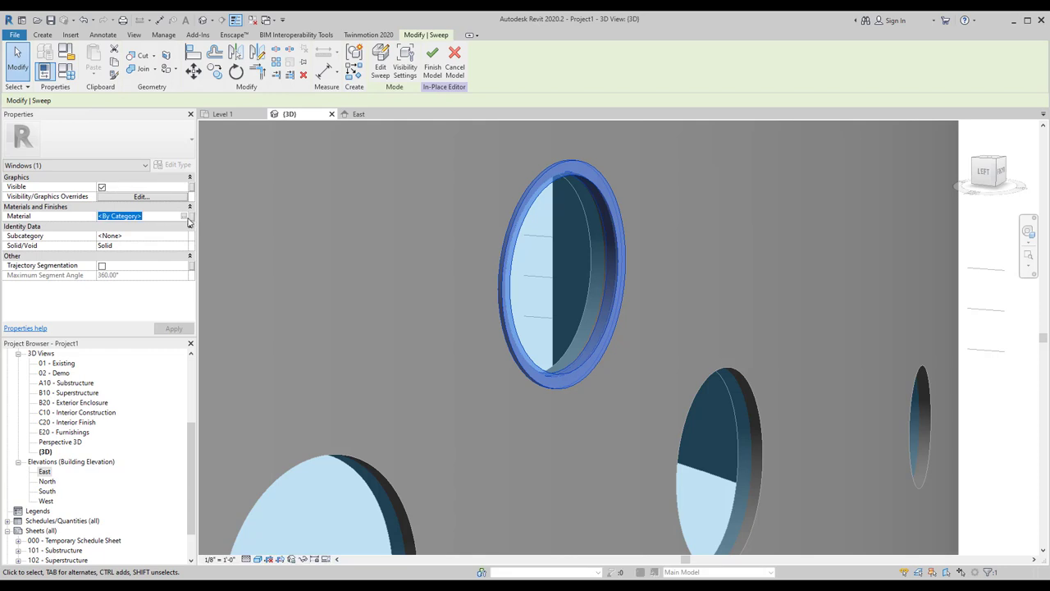
{"action": "left_click", "coordinate": [186, 216]}
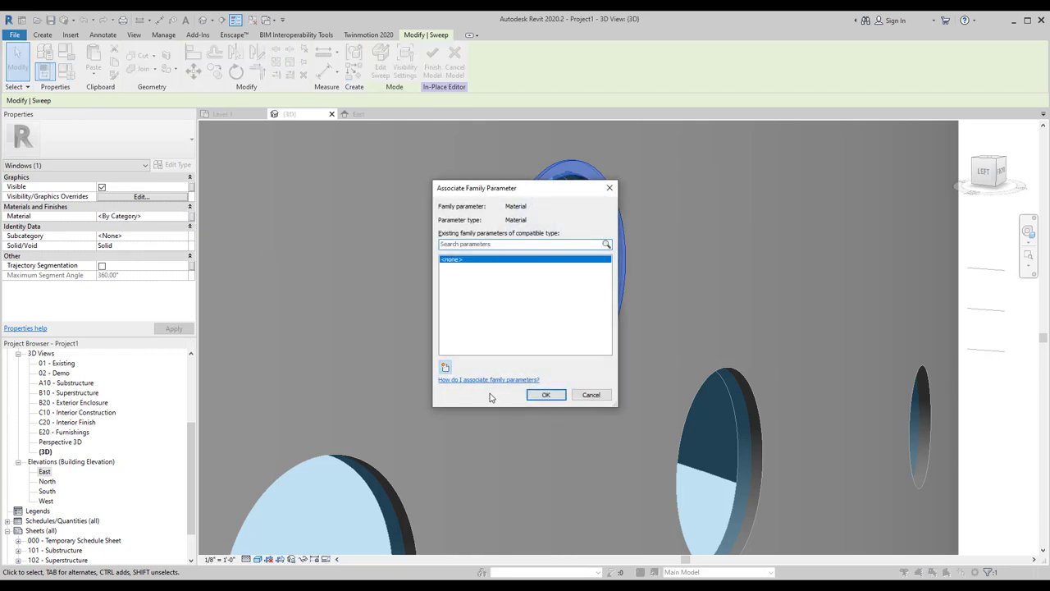
{"action": "left_click", "coordinate": [444, 367]}
{"action": "type", "text": "m"}
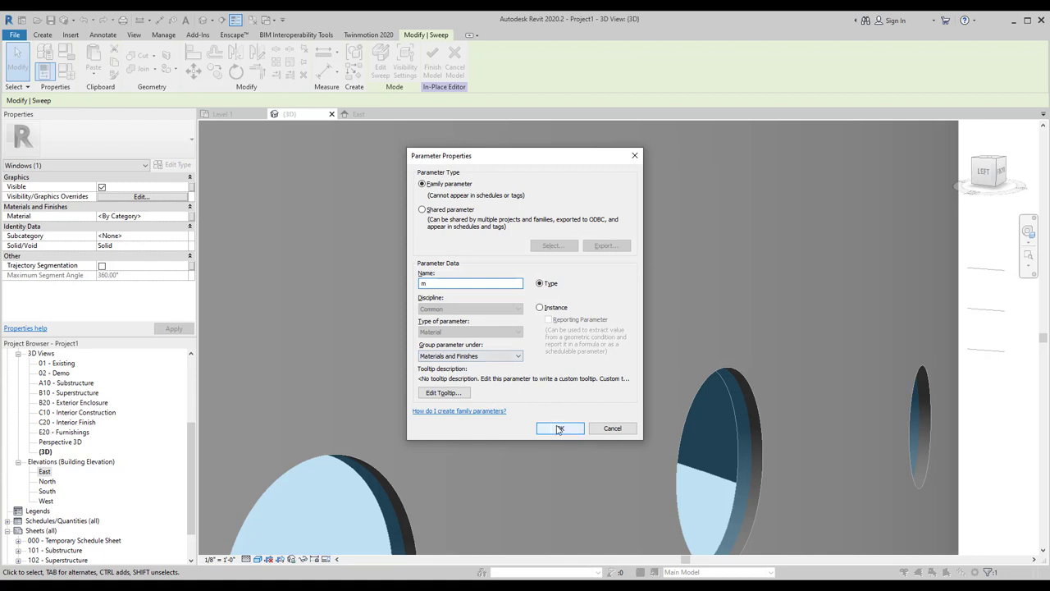
{"action": "left_click", "coordinate": [559, 428]}
{"action": "left_click", "coordinate": [556, 394]}
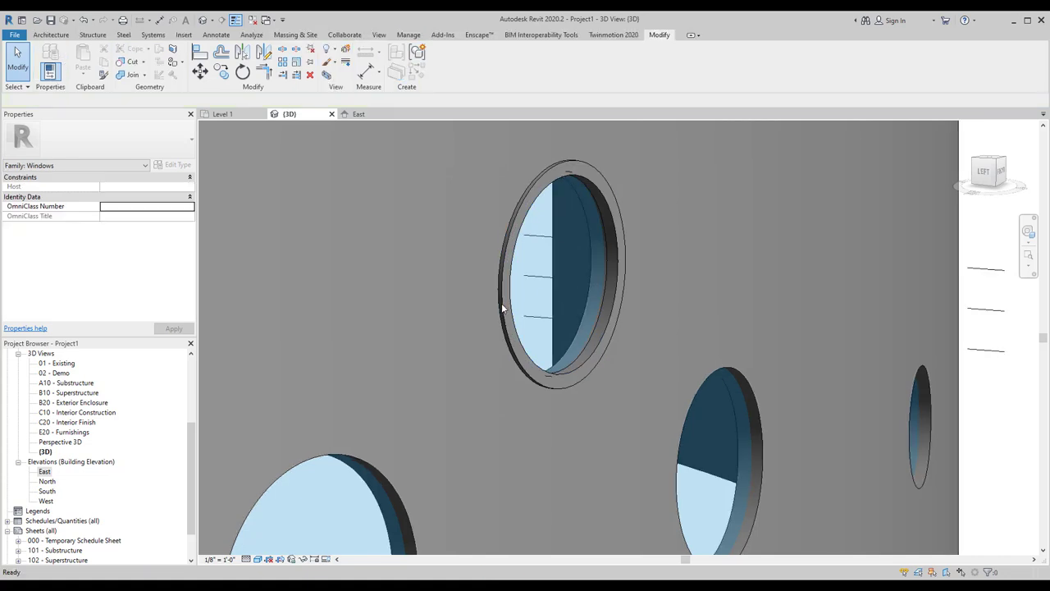
- Finish the Windows 1 model and open its type properties at the m material value
{"action": "left_click", "coordinate": [505, 305]}
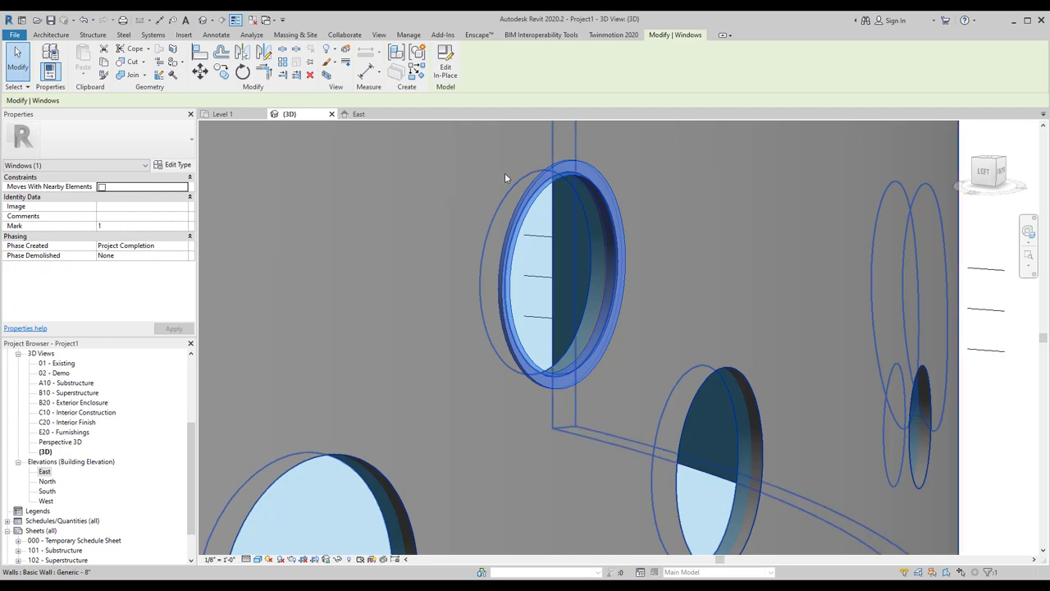
{"action": "left_click", "coordinate": [173, 167]}
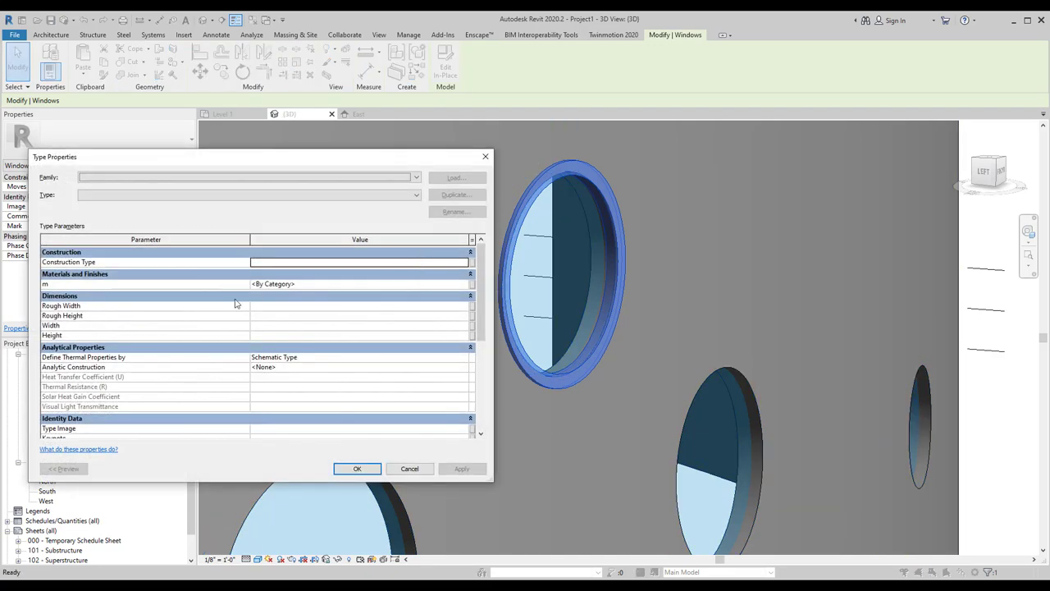
{"action": "left_click", "coordinate": [466, 284]}
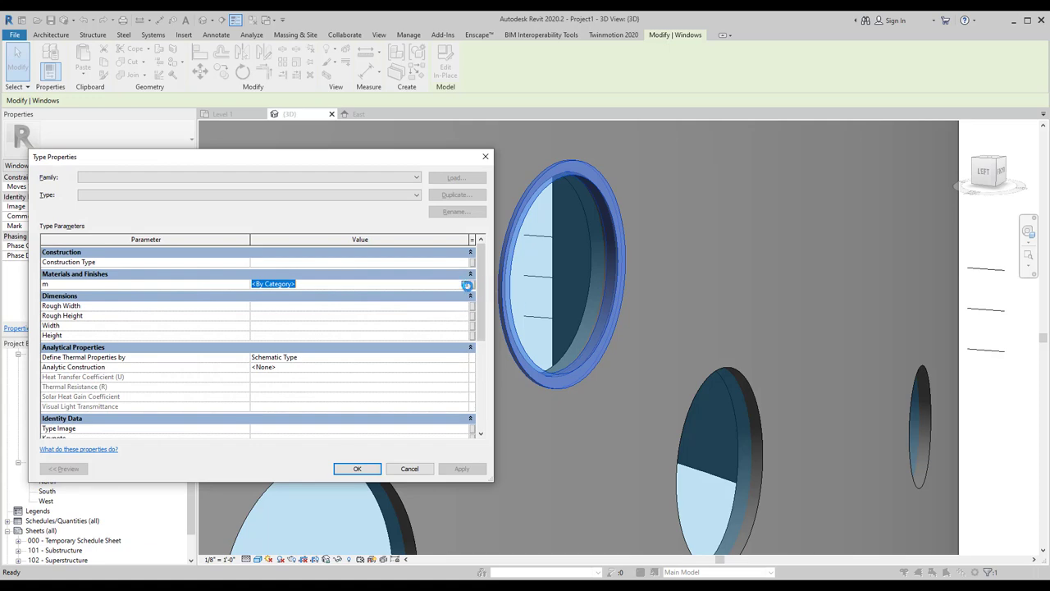
- Search 'wood' and assign the Sash material to parameter m, then confirm the type properties
{"action": "left_click", "coordinate": [466, 285]}
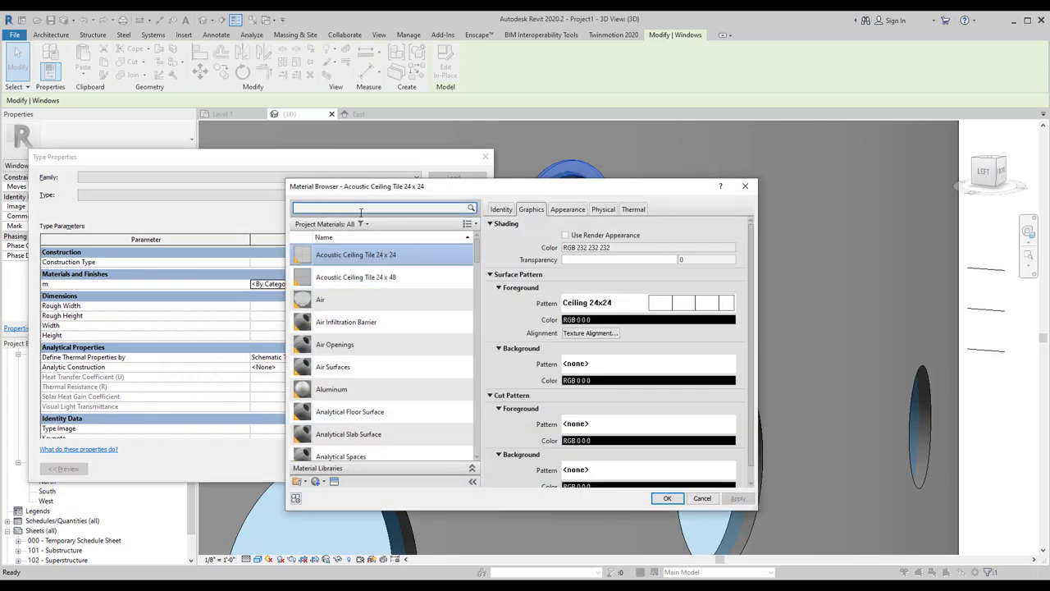
{"action": "type", "text": "wood"}
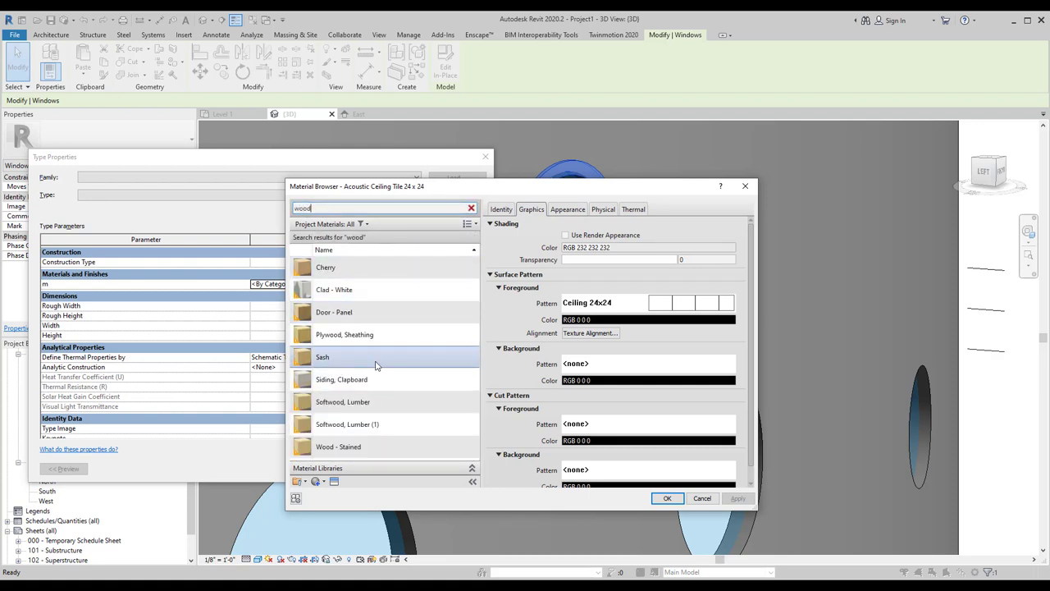
{"action": "left_click", "coordinate": [375, 365]}
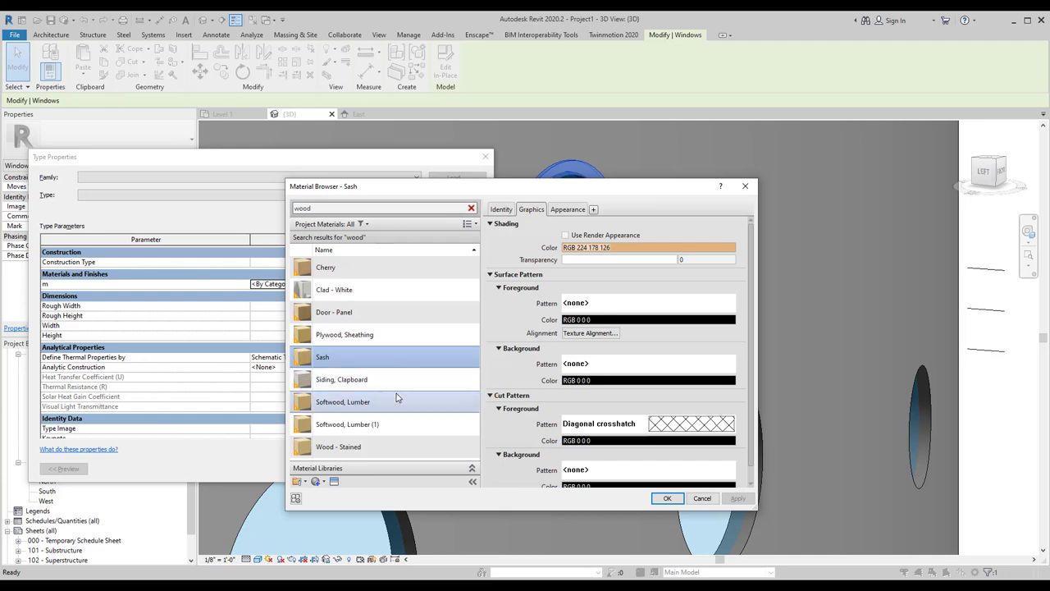
{"action": "double_click", "coordinate": [385, 348]}
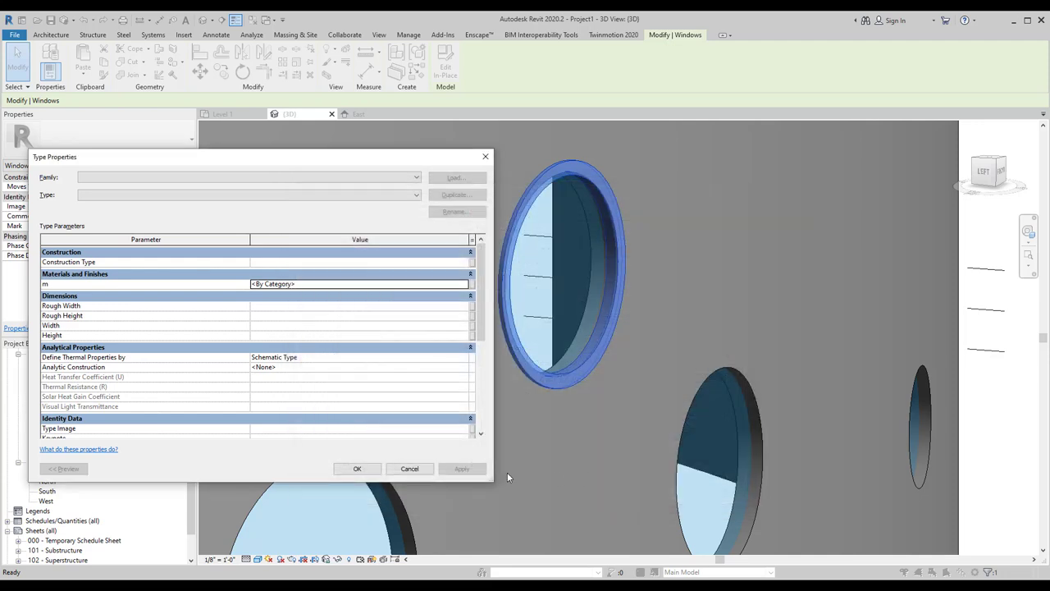
{"action": "left_click", "coordinate": [375, 469]}
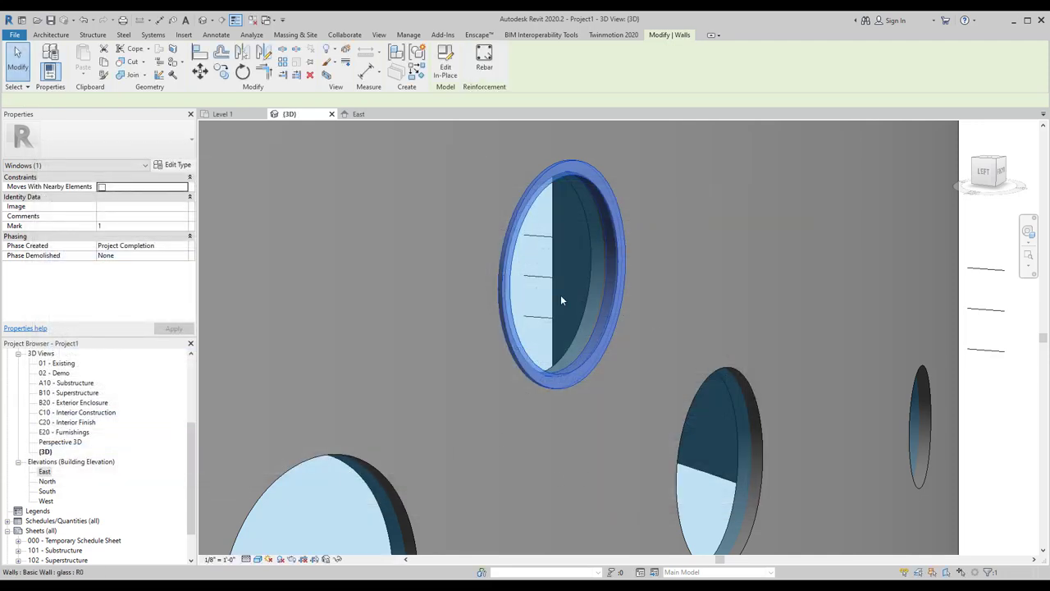
{"action": "mouse_move", "coordinate": [560, 294]}
{"action": "middle_mouse_down", "text": "shift"}
{"action": "mouse_move", "coordinate": [793, 371]}
{"action": "mouse_move", "coordinate": [504, 411]}
{"action": "middle_mouse_up", "text": "shift"}
{"action": "left_click", "coordinate": [793, 371]}
{"action": "scroll", "coordinate": [646, 387], "scroll_direction": "up", "scroll_amount": 3}
{"action": "scroll", "coordinate": [505, 412], "scroll_direction": "down", "scroll_amount": 3}
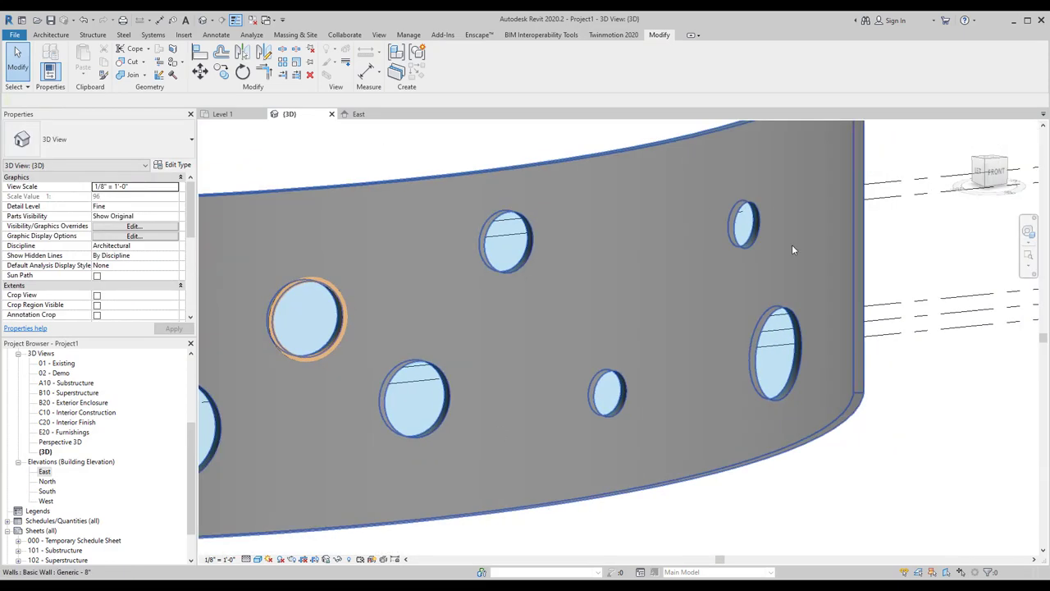